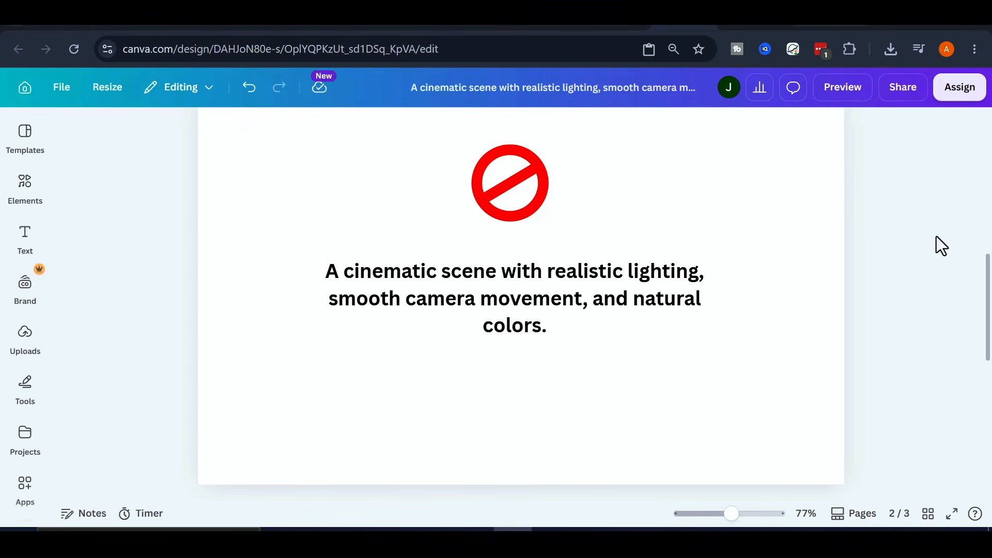
pyautogui.scroll(-8, 882, 264)
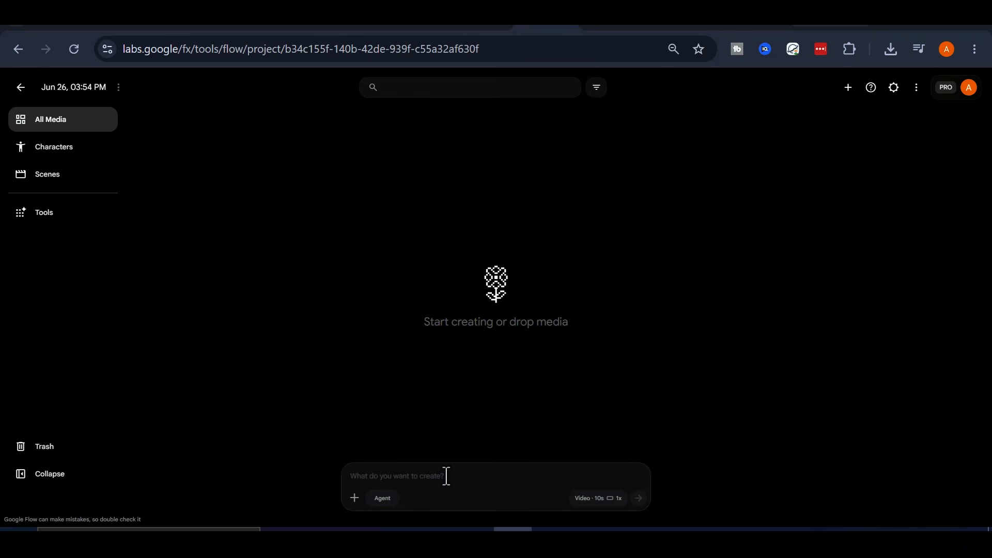
# In Google Flow, paste the snowy mountain climber prompt and separate its scene description and the [00:00], [00:04] and [00:07] shots with blank lines
pyautogui.rightClick(446, 474)
pyautogui.click(470, 299)
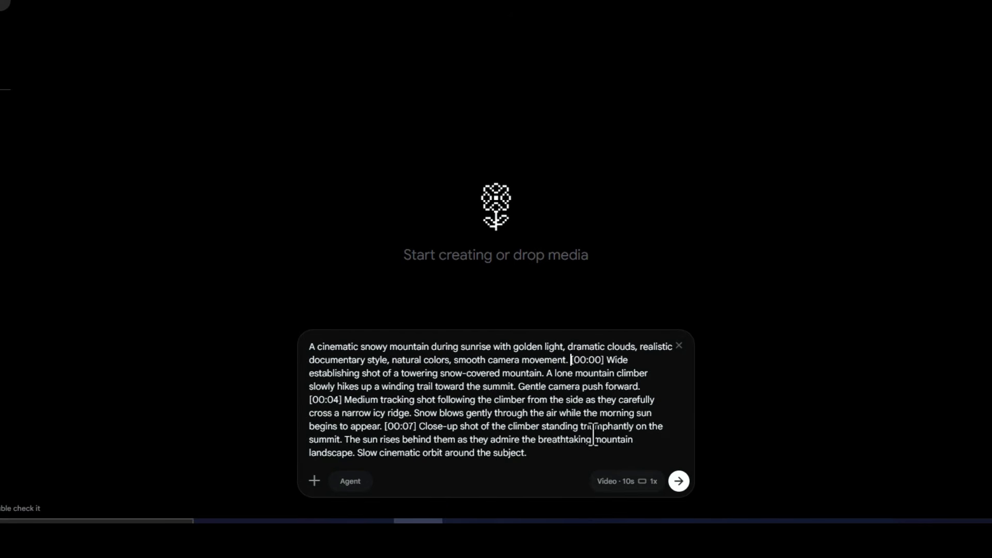
pyautogui.hotkey('shift', 'Return')
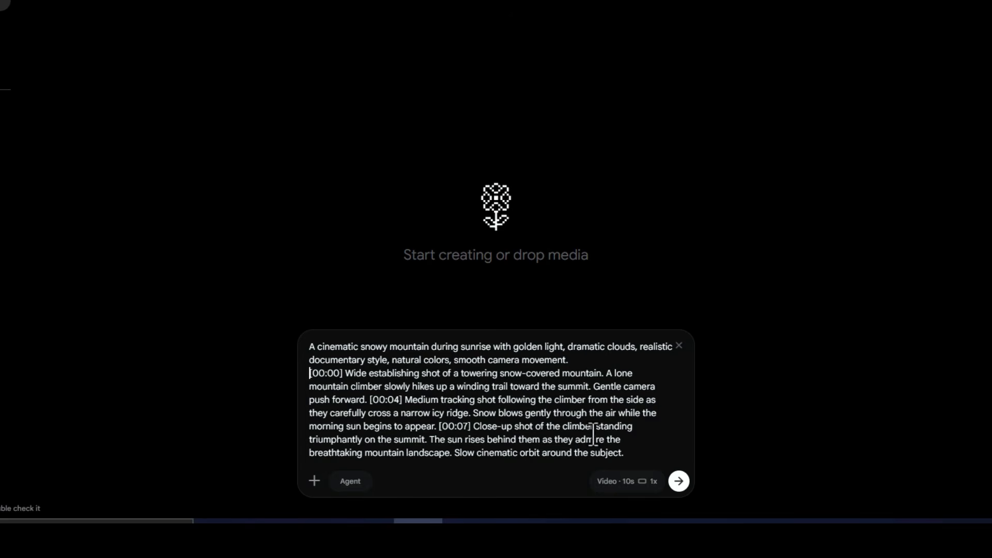
pyautogui.click(369, 400)
pyautogui.hotkey('shift', 'Return')
pyautogui.hotkey('shift', 'Return')
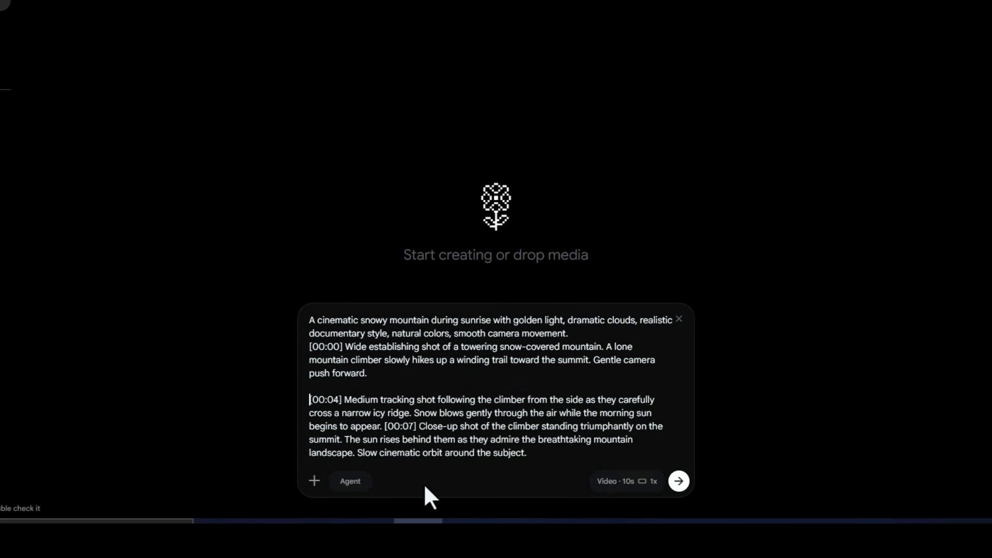
pyautogui.click(594, 333)
pyautogui.hotkey('shift', 'Return')
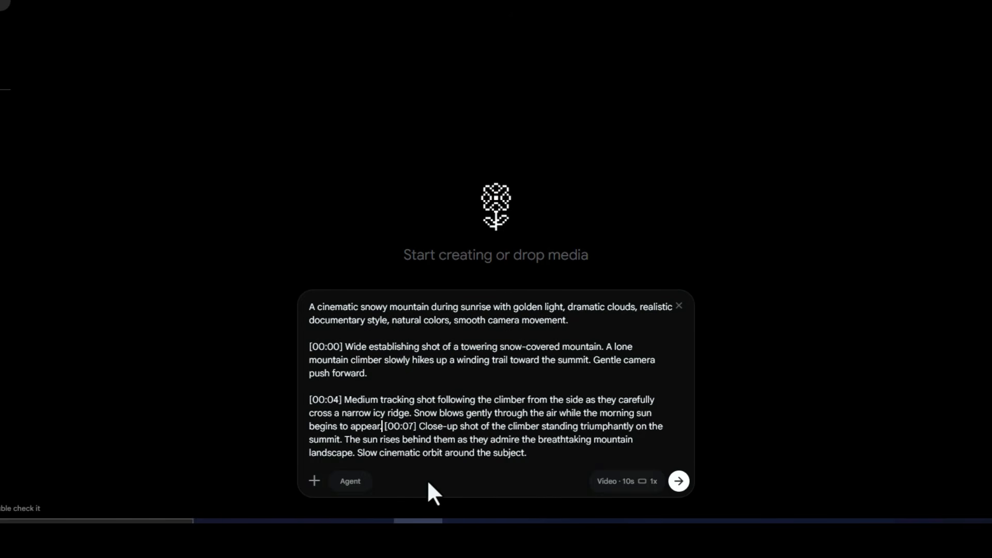
pyautogui.hotkey('shift', 'Return')
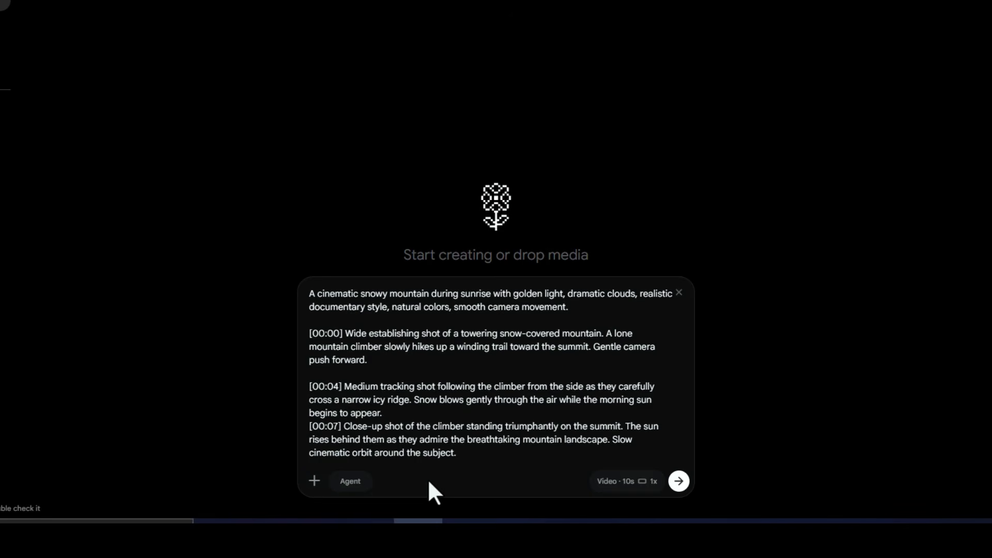
pyautogui.hotkey('shift', 'Return')
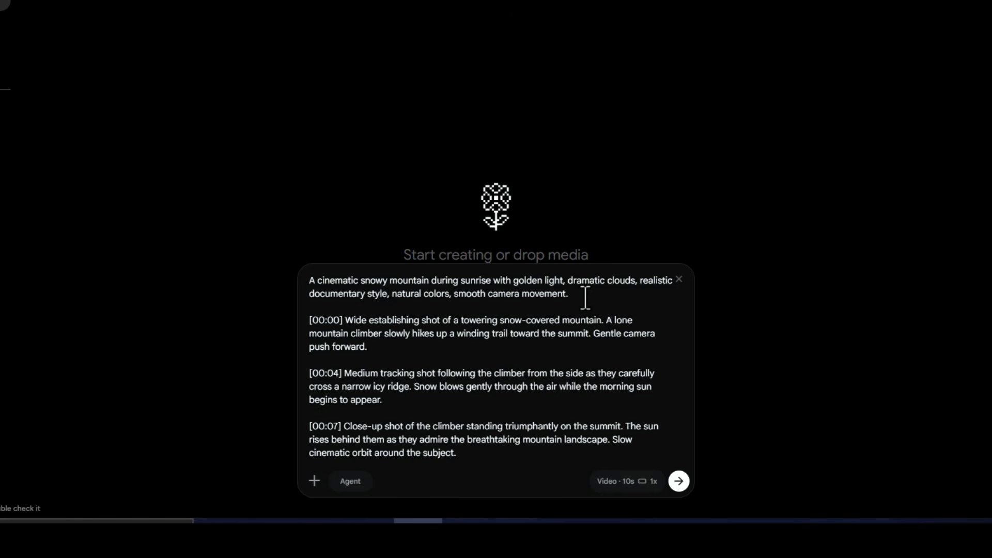
# Examine the prompt's opening scene description, the timestamp before each shot, and the full three-shot text
pyautogui.moveTo(571, 293); pyautogui.dragTo(309, 284)
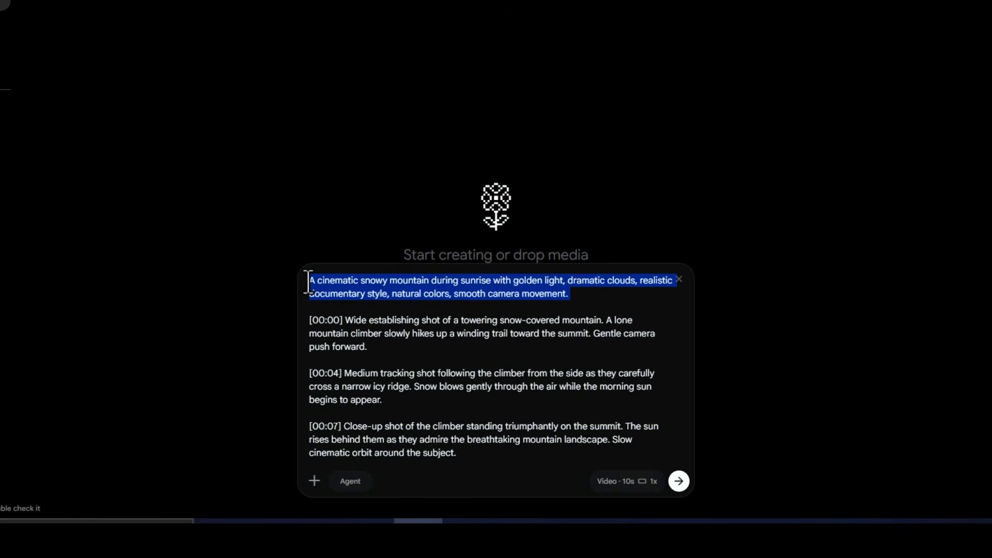
pyautogui.click(572, 295)
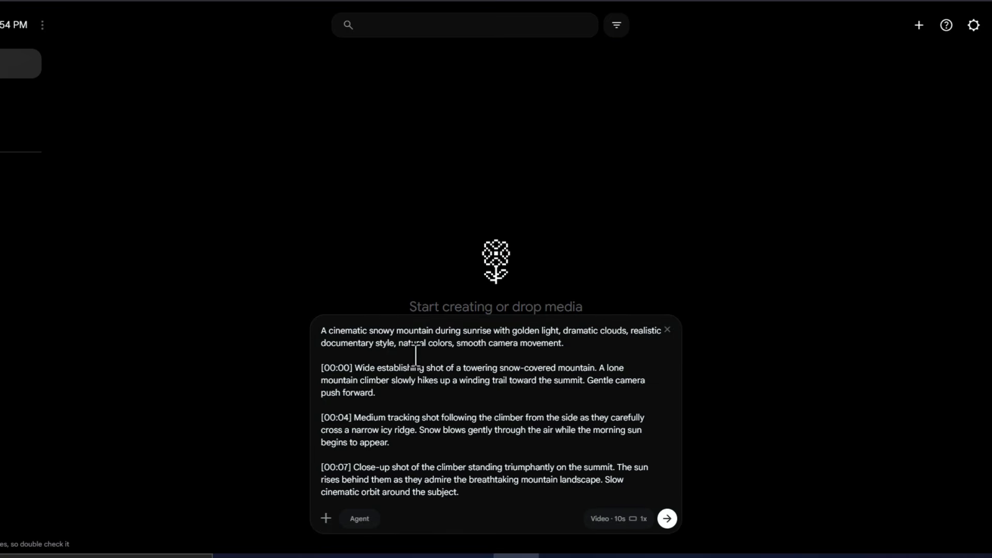
pyautogui.moveTo(351, 467); pyautogui.dragTo(317, 468)
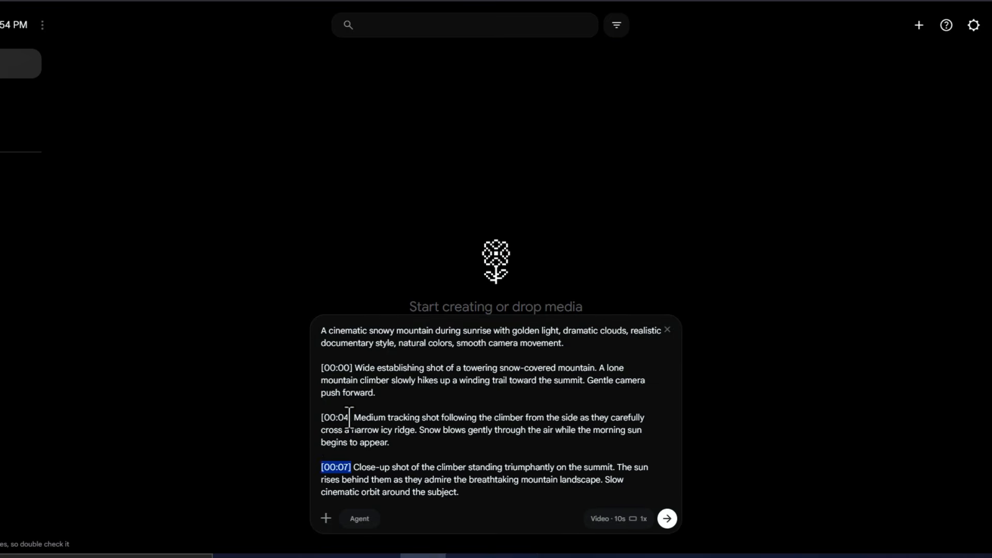
pyautogui.moveTo(351, 418); pyautogui.dragTo(318, 417)
pyautogui.moveTo(352, 368); pyautogui.dragTo(324, 368)
pyautogui.click(406, 404)
pyautogui.click(475, 491)
pyautogui.moveTo(475, 491); pyautogui.dragTo(313, 333)
pyautogui.click(404, 382)
# Review the generation settings and generate the snowy mountain video from the prompt
pyautogui.click(616, 519)
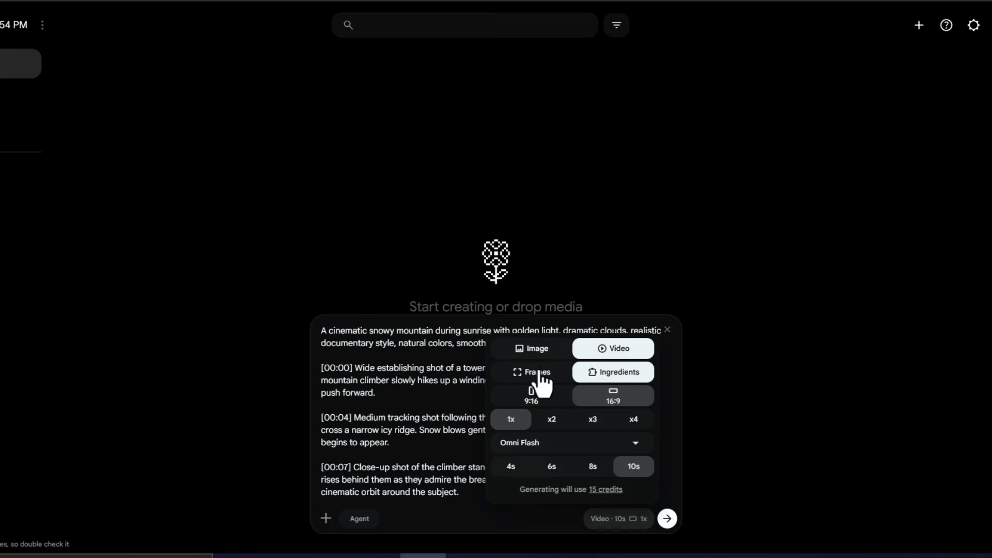
pyautogui.click(427, 455)
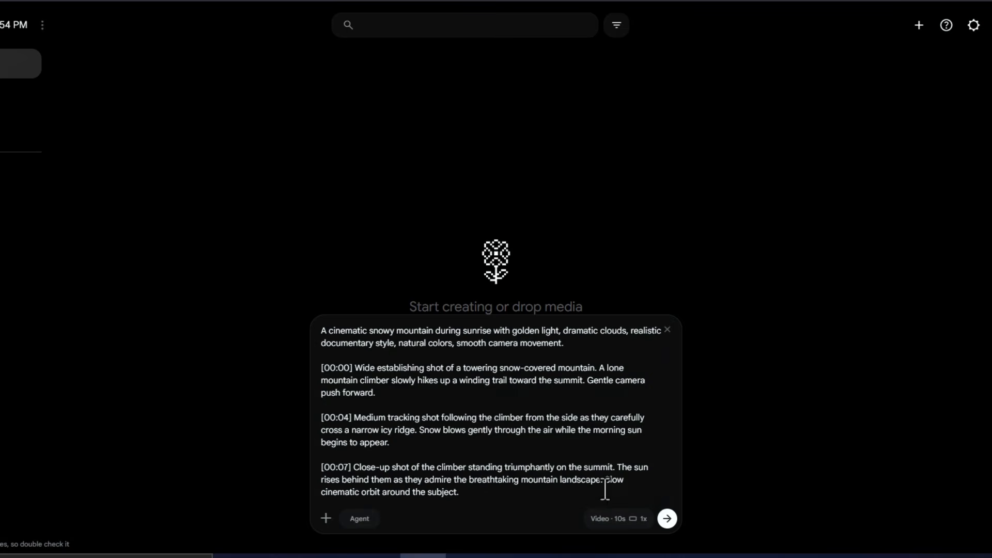
pyautogui.click(666, 518)
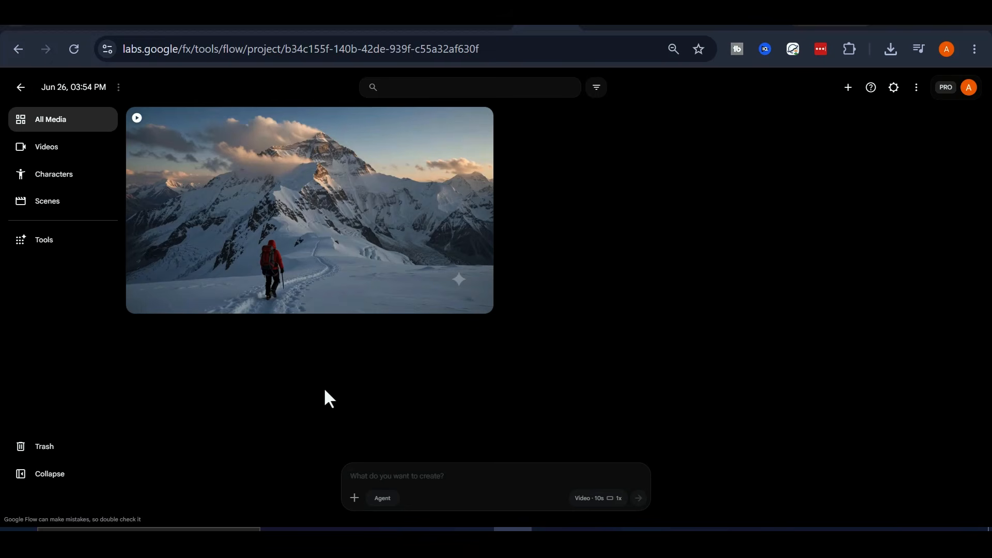
# Open the generated mountain climber video, play it through, replay it with the sound muted, and return to the project
pyautogui.click(450, 193)
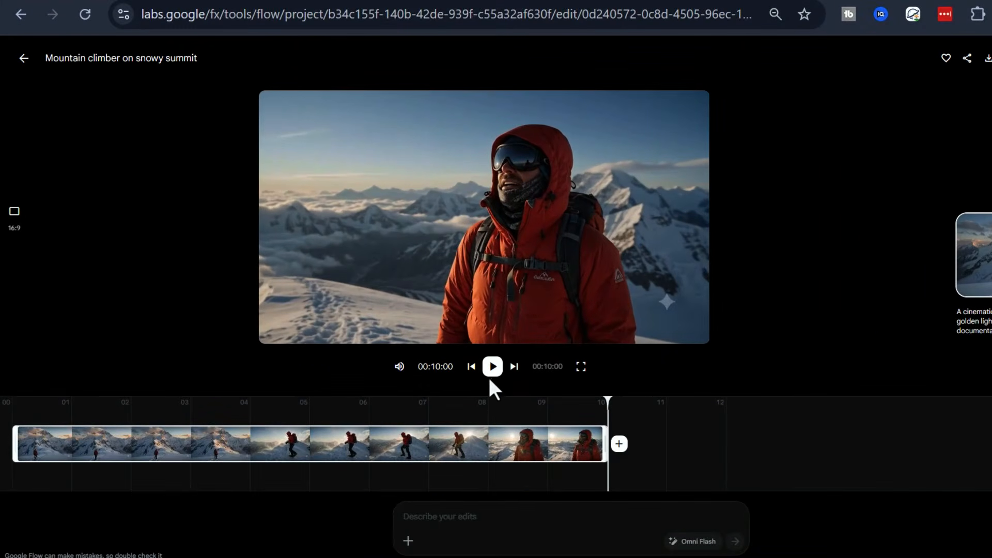
pyautogui.click(494, 372)
pyautogui.click(493, 366)
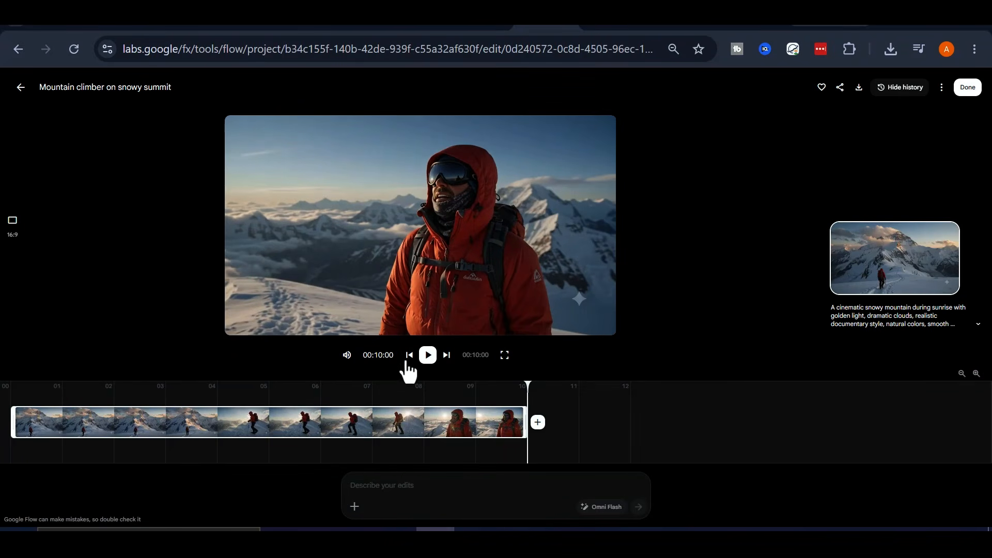
pyautogui.click(348, 356)
pyautogui.click(427, 355)
pyautogui.click(428, 355)
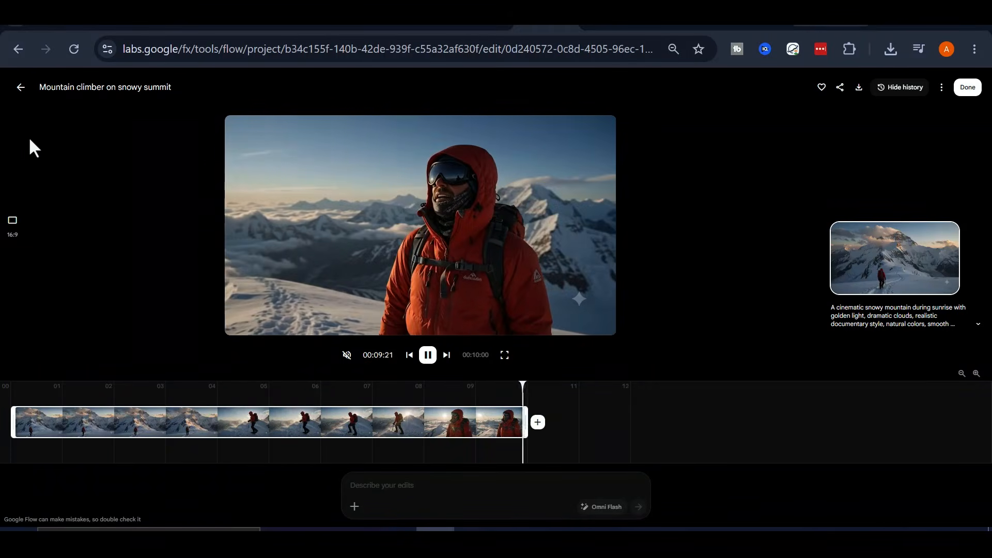
pyautogui.click(20, 87)
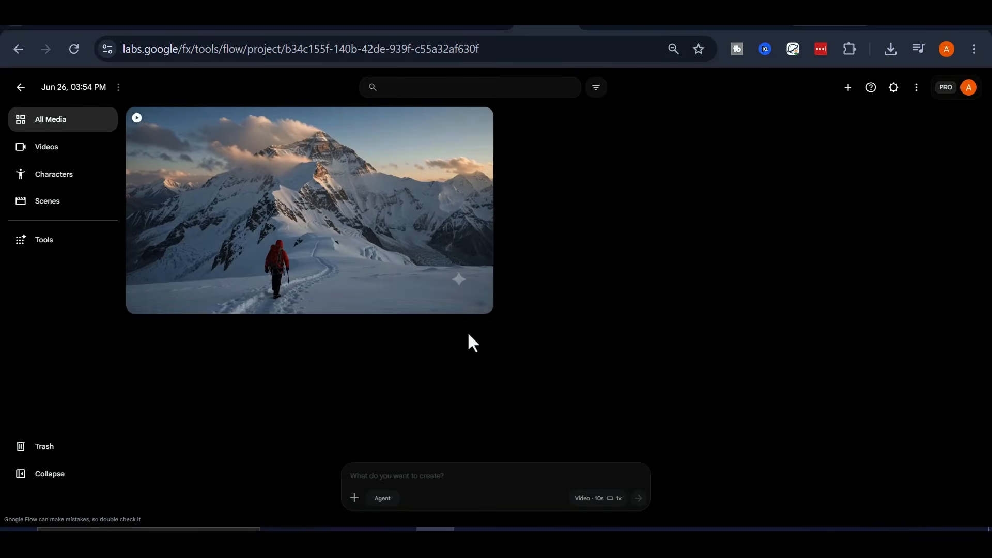
# Switch the video model to Veo 3.1 - Fast and back to Omni Flash twice to compare their generation options
pyautogui.click(584, 497)
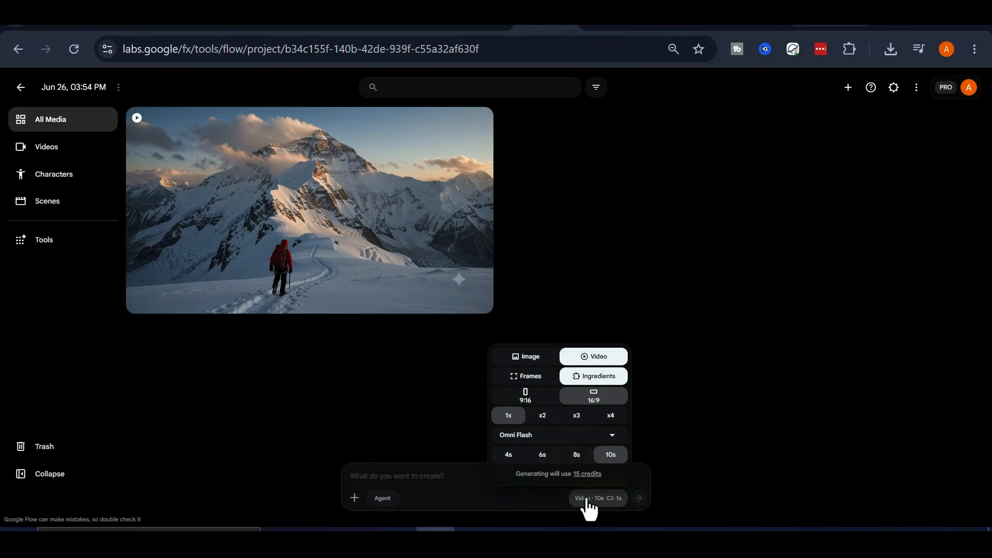
pyautogui.click(540, 434)
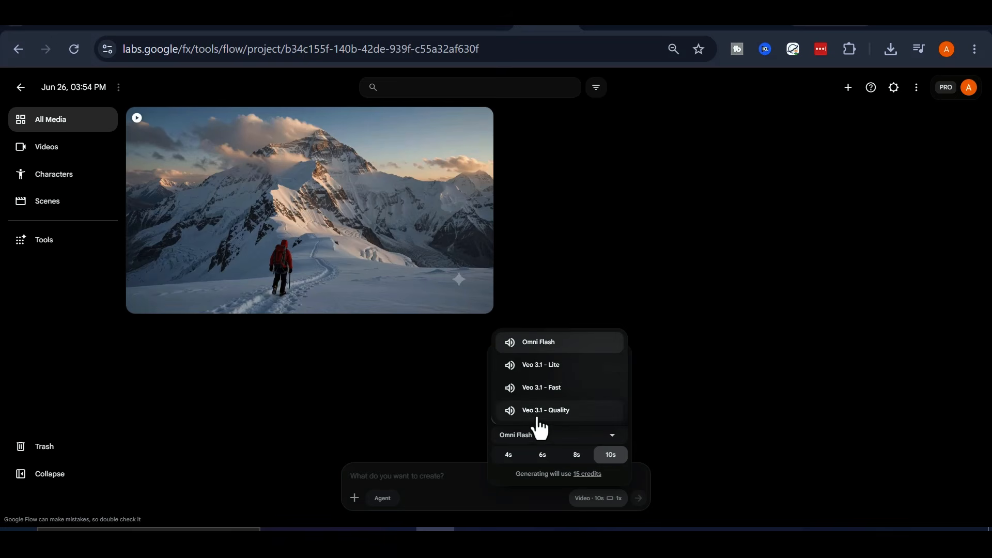
pyautogui.click(548, 389)
pyautogui.click(566, 460)
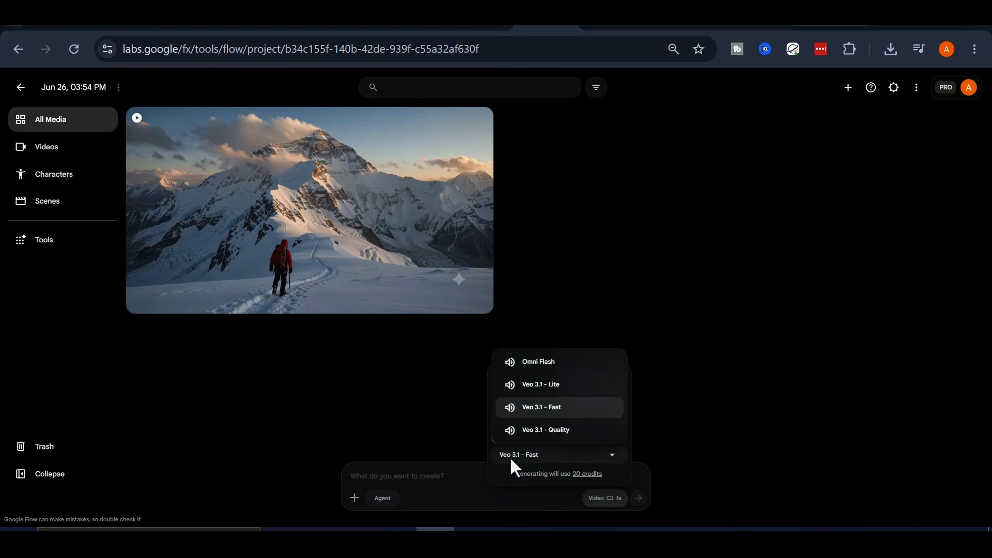
pyautogui.click(548, 365)
pyautogui.click(563, 436)
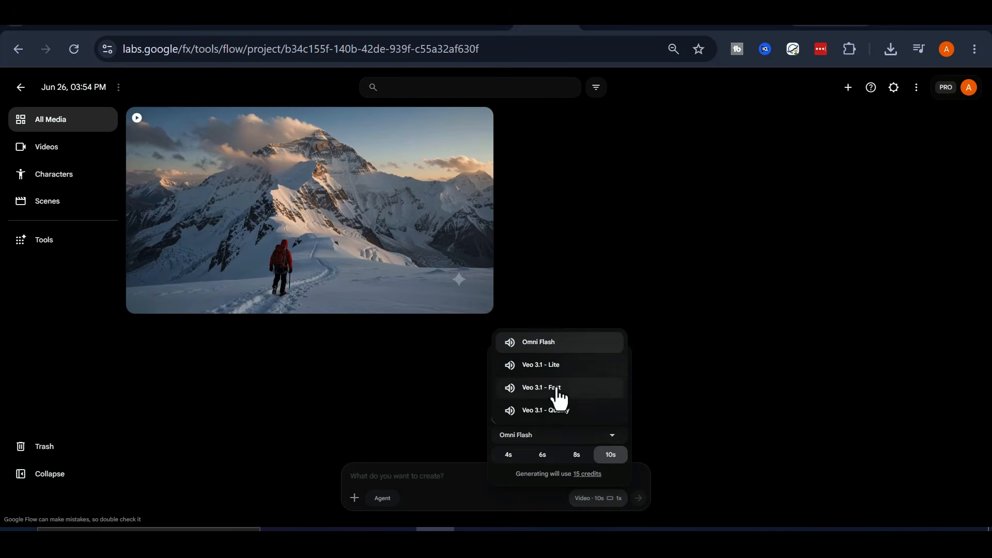
pyautogui.click(558, 390)
pyautogui.click(551, 457)
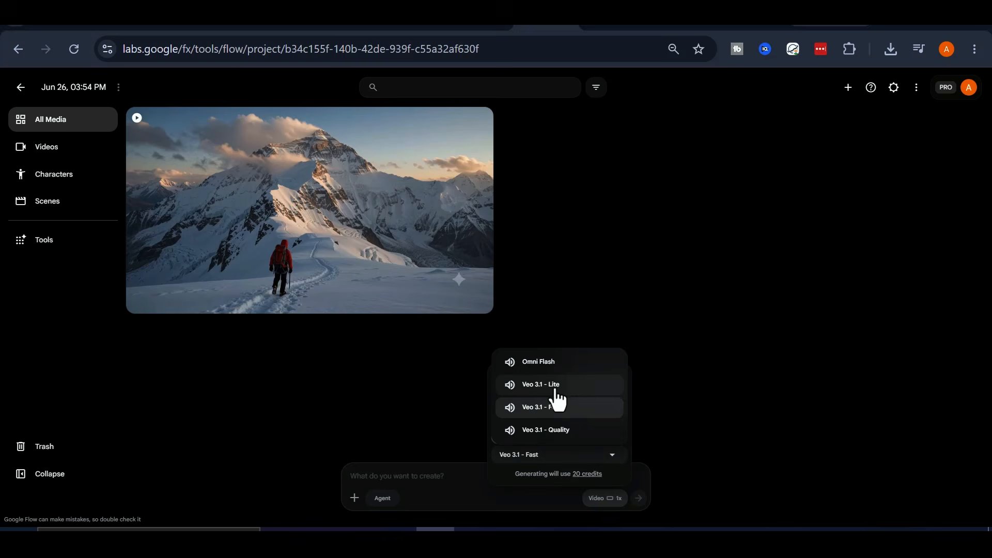
pyautogui.click(552, 369)
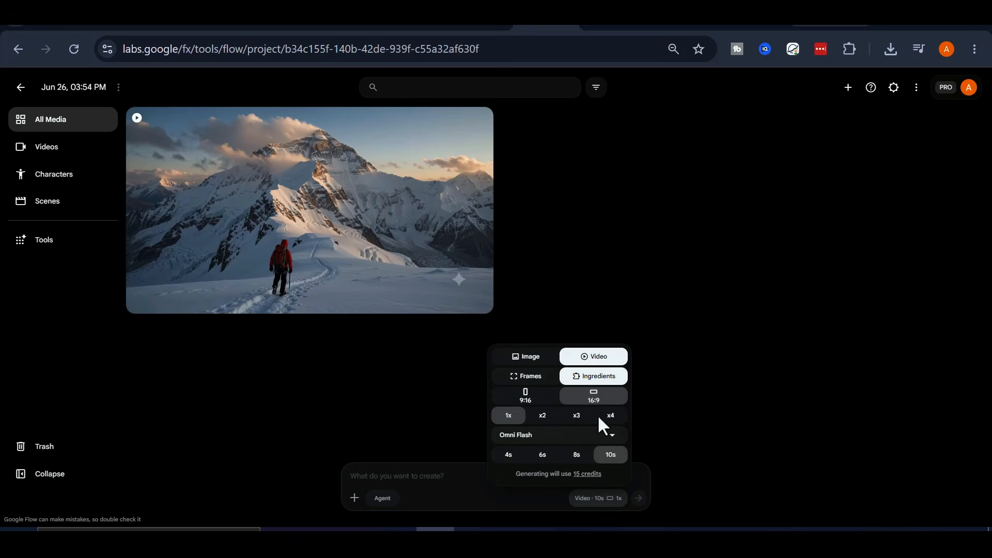
pyautogui.click(447, 481)
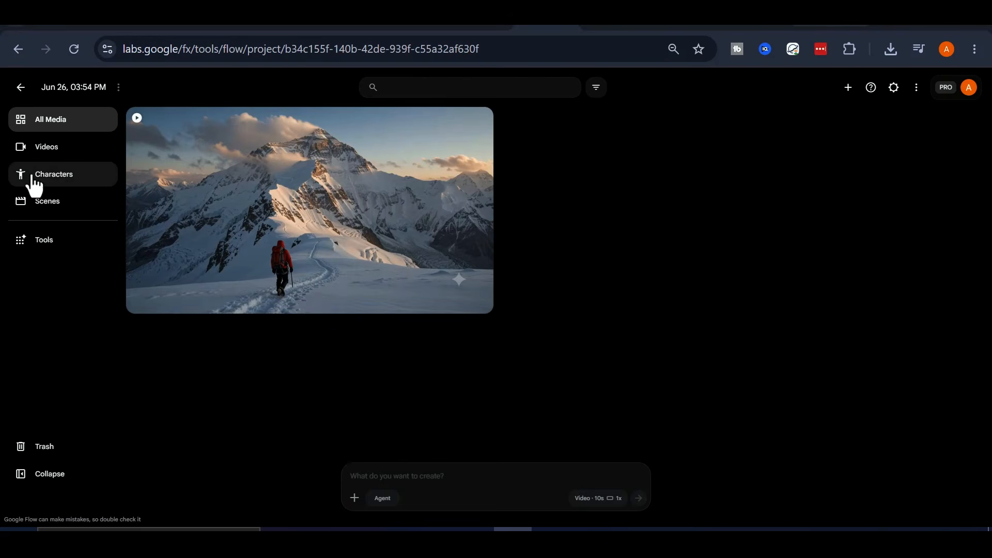
# View the new character page with its sample characters and return to the project media
pyautogui.click(66, 180)
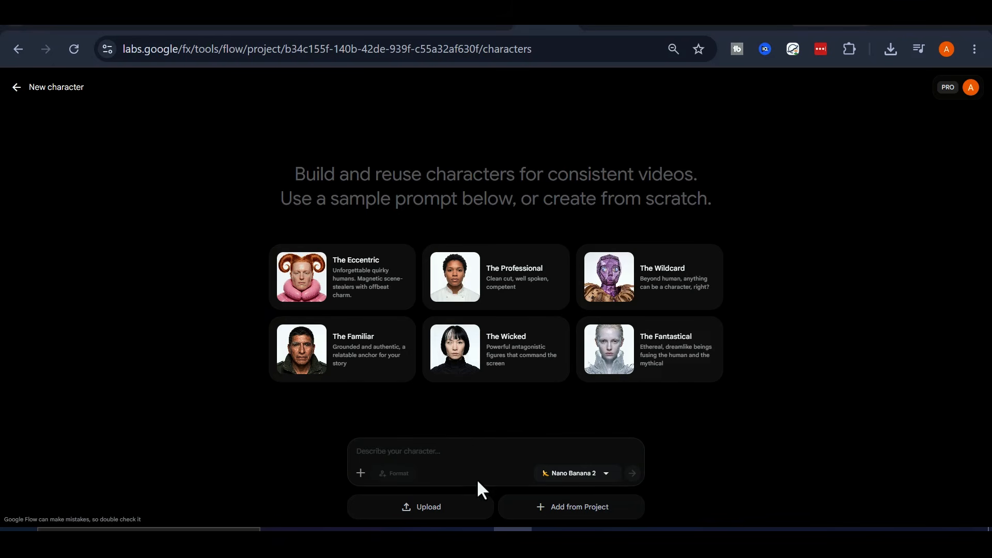
pyautogui.click(16, 87)
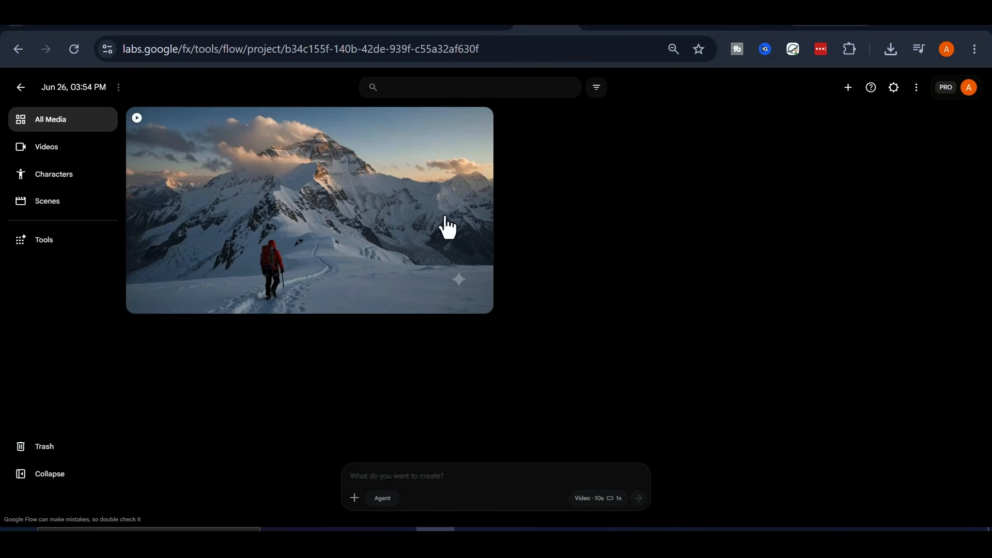
# Reference the Bekka character in a new prompt and paste the three-shot abandoned train station sequence with [00:00], [00:04] and [00:07] timestamps
pyautogui.write('@')
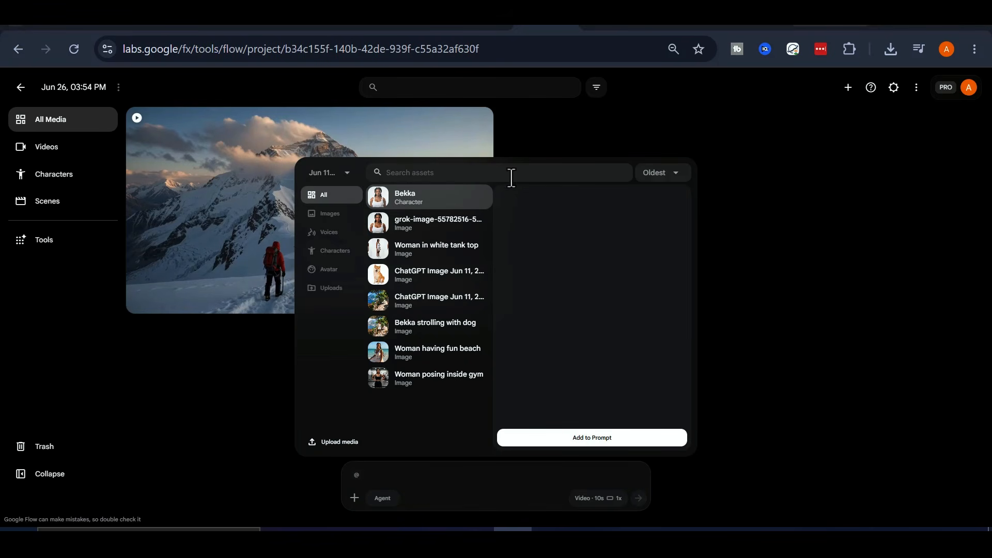
pyautogui.click(423, 201)
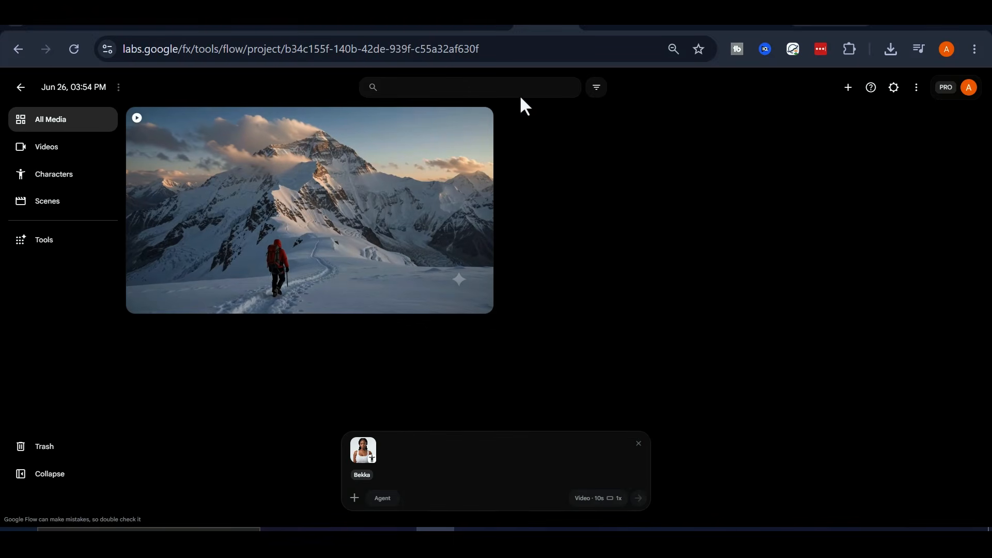
pyautogui.moveTo(364, 455)
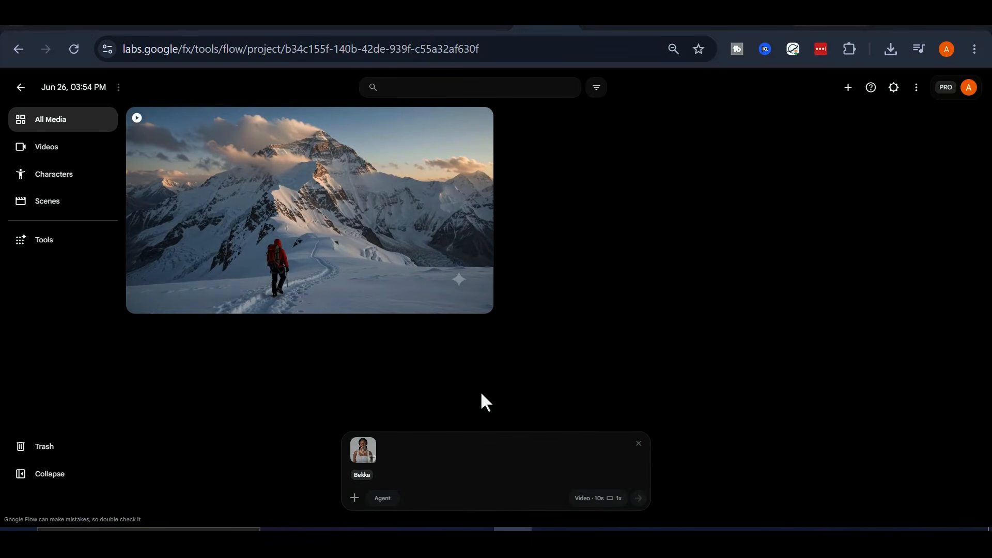
pyautogui.rightClick(463, 474)
pyautogui.click(509, 289)
pyautogui.scroll(2, 465, 372)
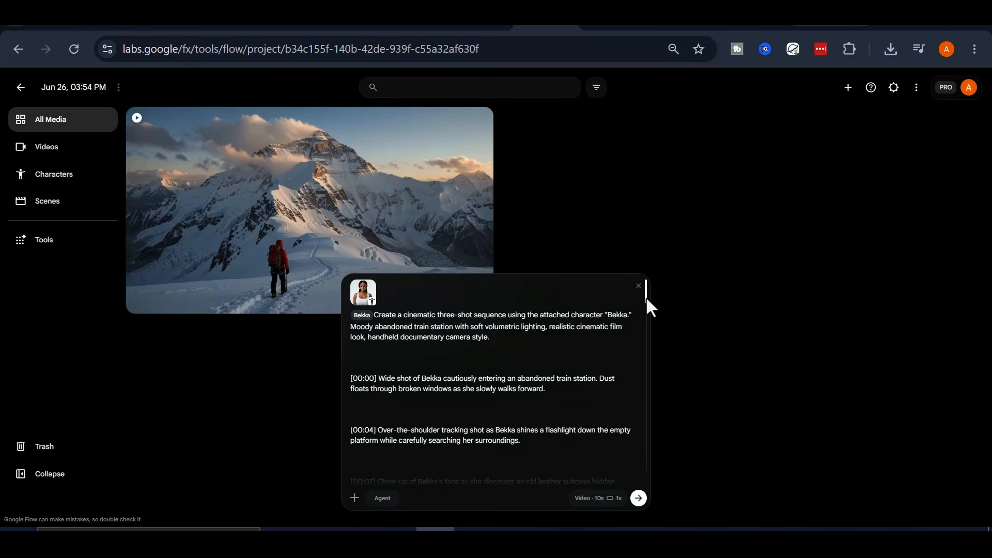
pyautogui.scroll(-1, 583, 362)
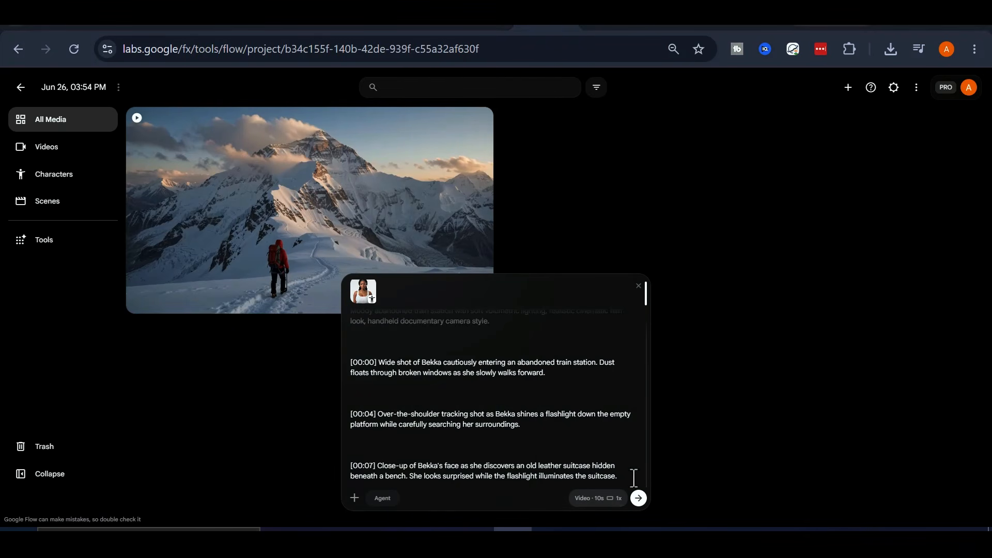
# Check the generation settings and generate the abandoned train station video with the attached character
pyautogui.click(604, 499)
pyautogui.click(434, 465)
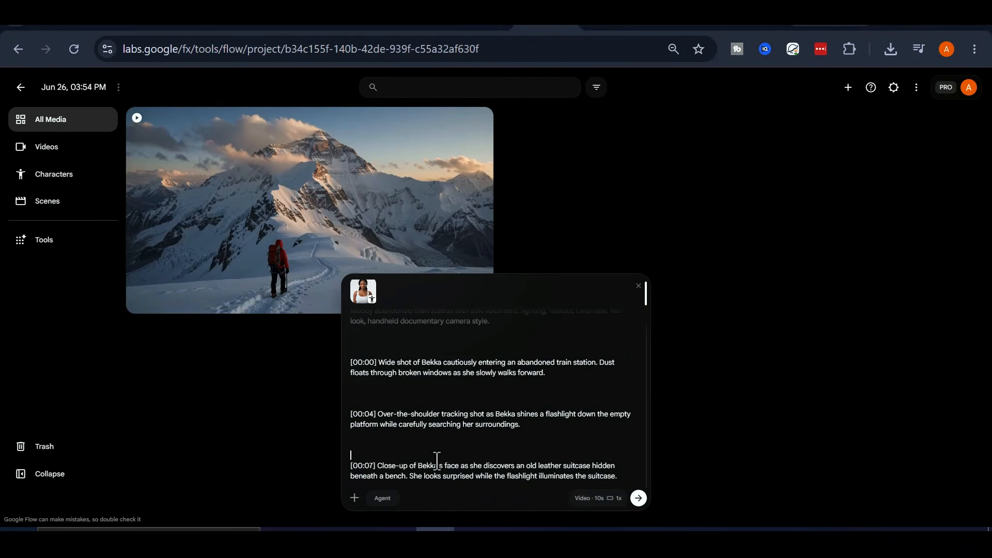
pyautogui.click(639, 498)
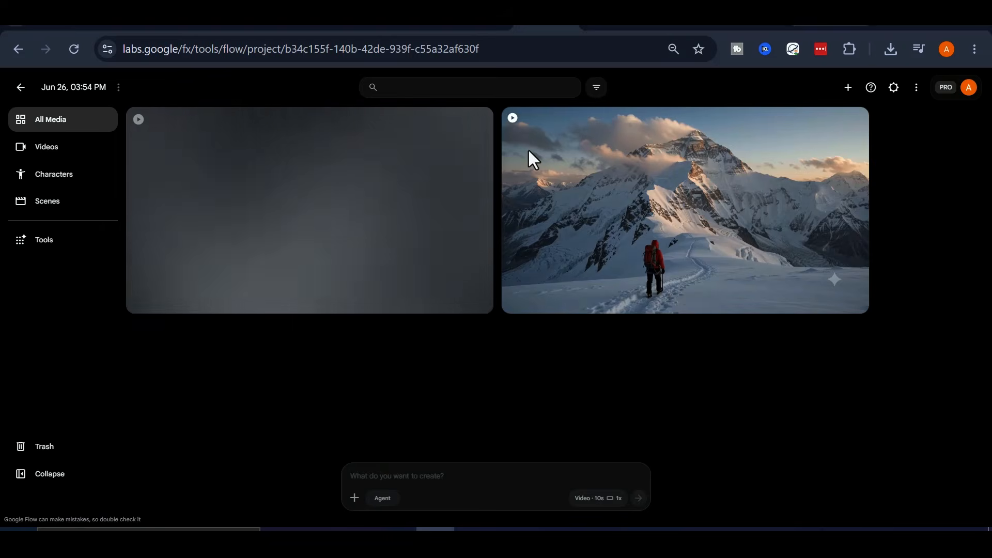
# Open the generated abandoned train station video and play it back
pyautogui.click(376, 274)
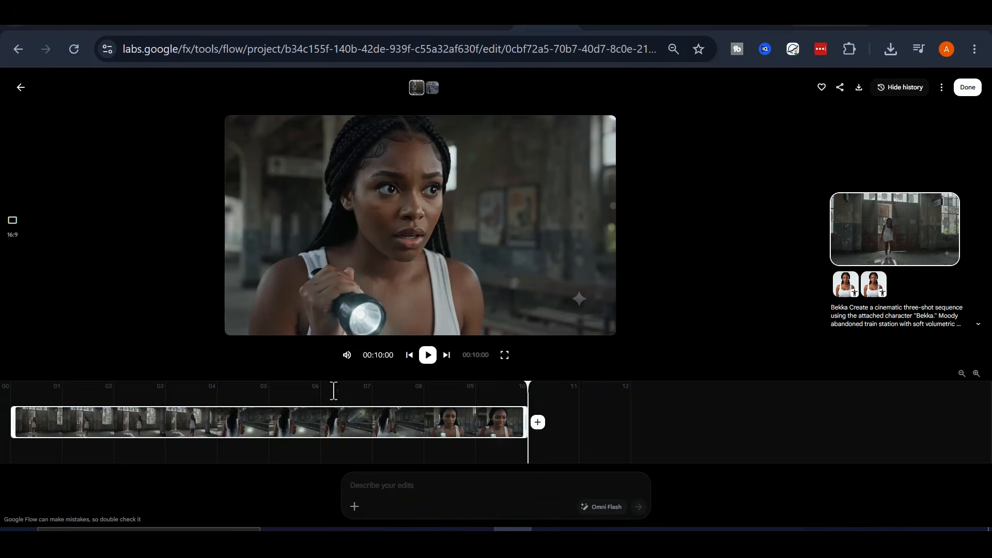
pyautogui.click(428, 356)
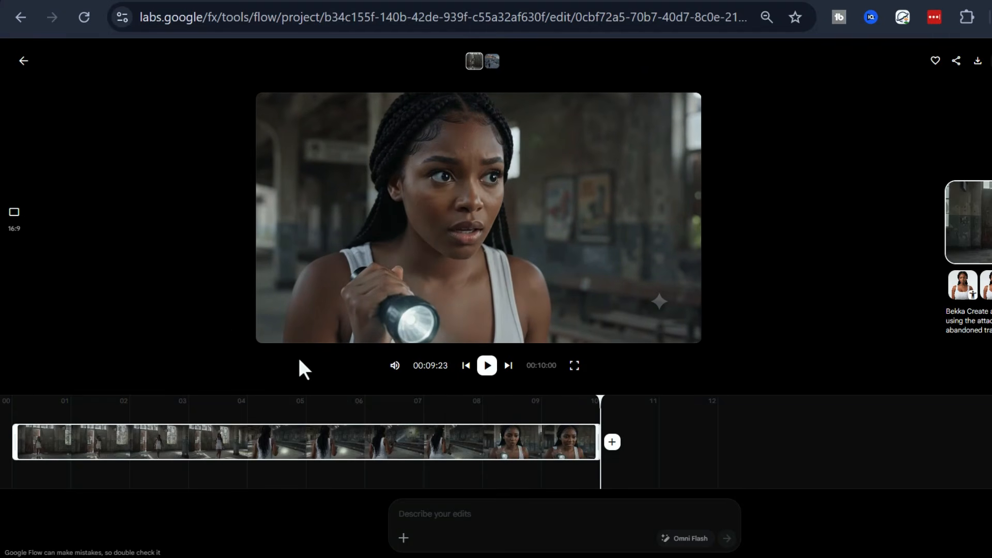
# Replay the abandoned train station video and return to the project media
pyautogui.click(487, 368)
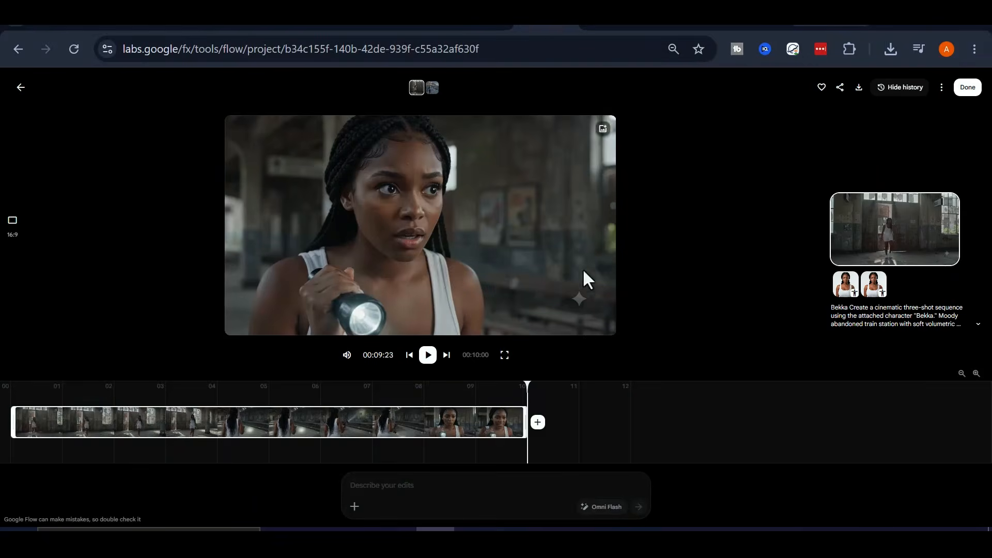
pyautogui.press('Escape')
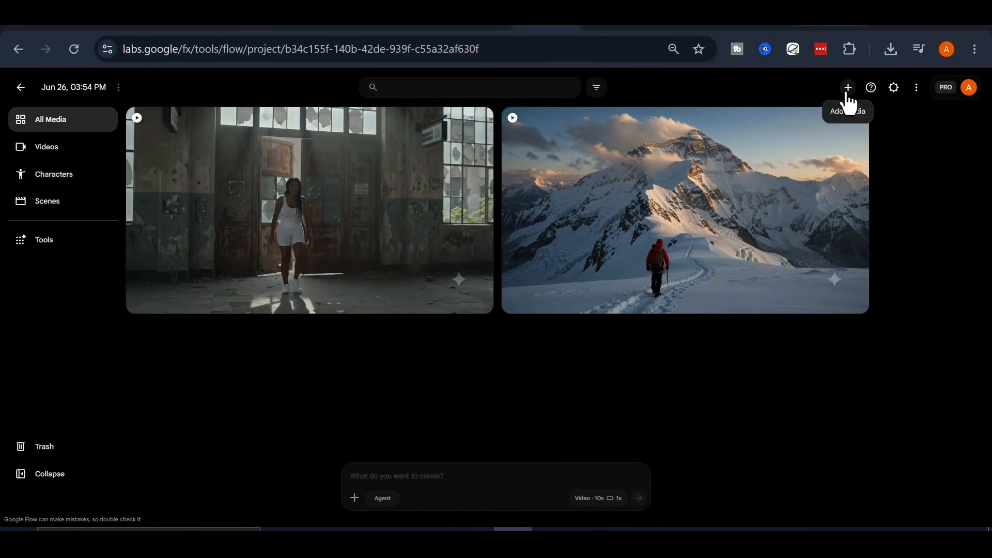
# Upload the travel adventure storyboard image to the project and attach it to a new prompt
pyautogui.click(848, 93)
pyautogui.click(796, 111)
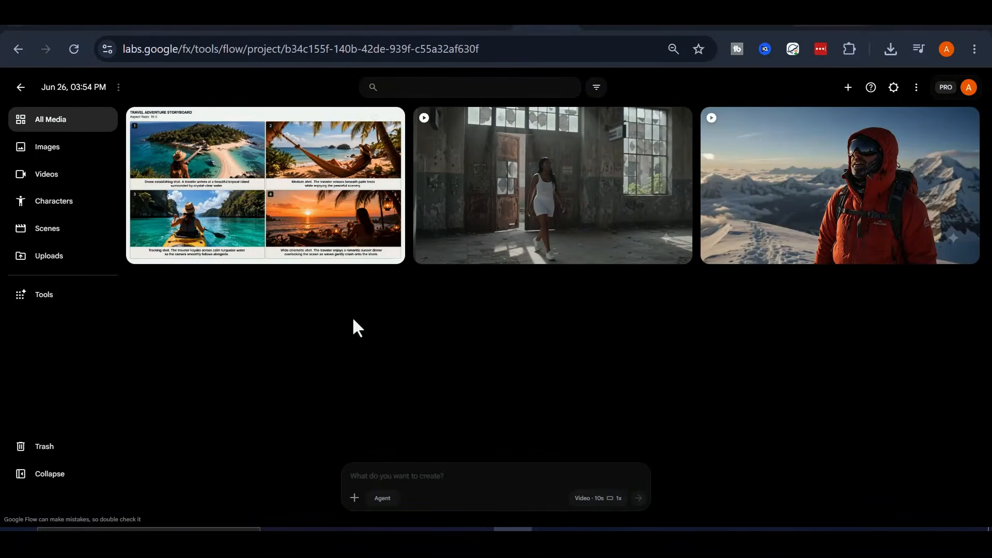
pyautogui.moveTo(265, 233); pyautogui.dragTo(496, 465)
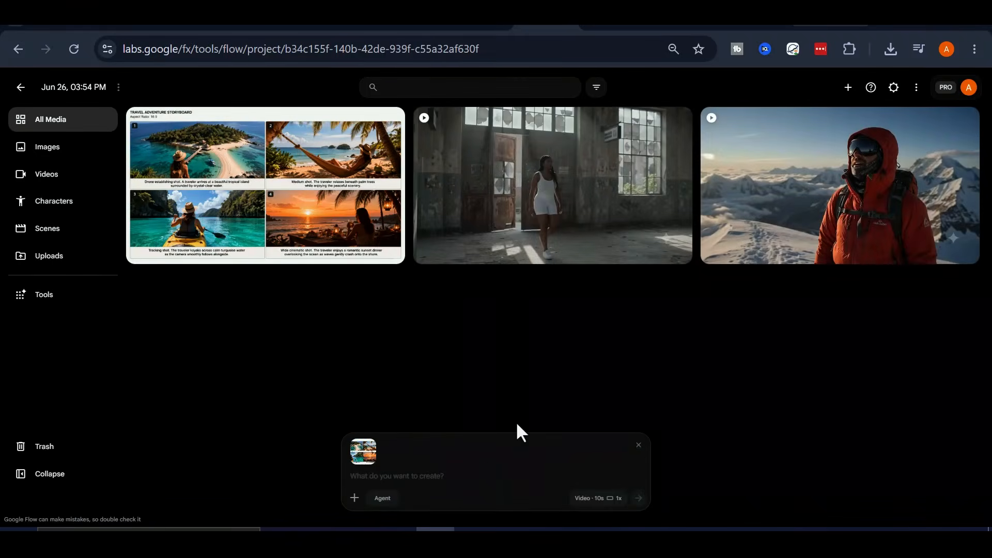
# Paste the 2×2 storyboard travel prompt with [00:00], [00:03], [00:06] and [00:08] shots and review its first three shot descriptions
pyautogui.rightClick(428, 476)
pyautogui.click(460, 300)
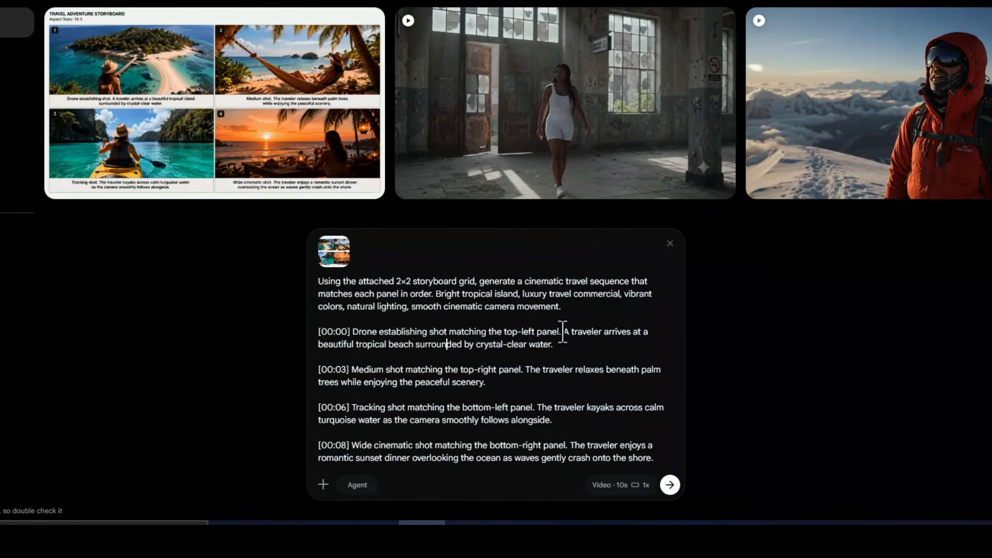
pyautogui.moveTo(563, 345); pyautogui.dragTo(321, 333)
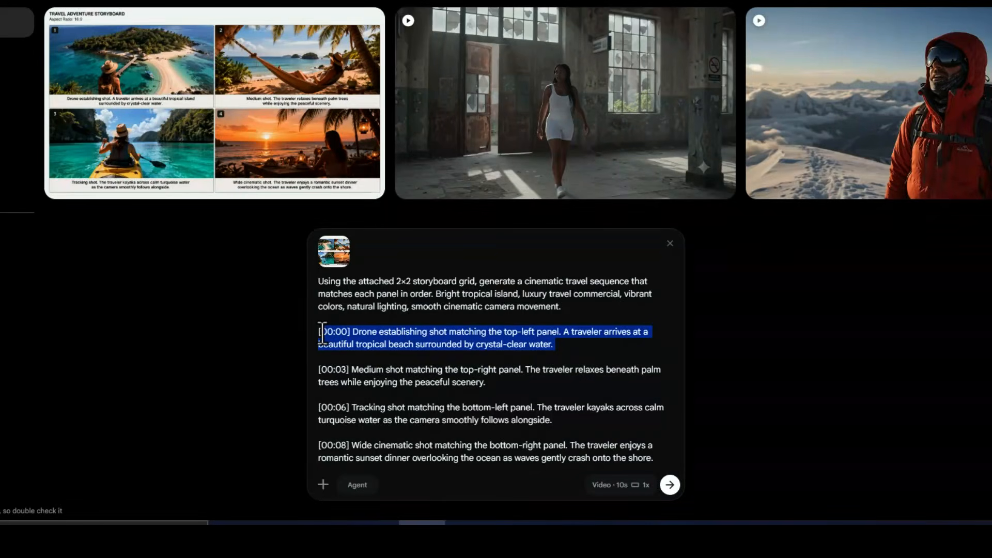
pyautogui.click(420, 368)
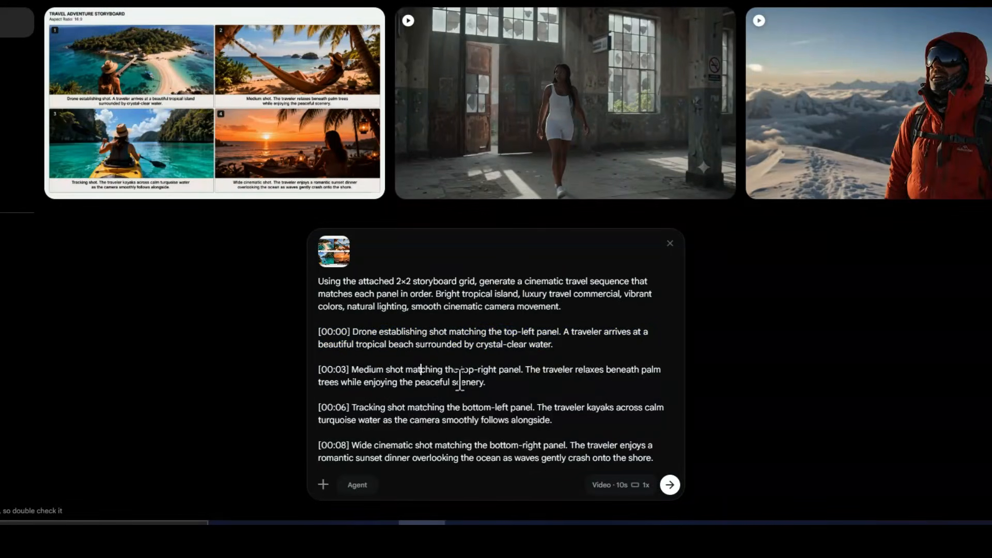
pyautogui.moveTo(510, 385); pyautogui.dragTo(313, 371)
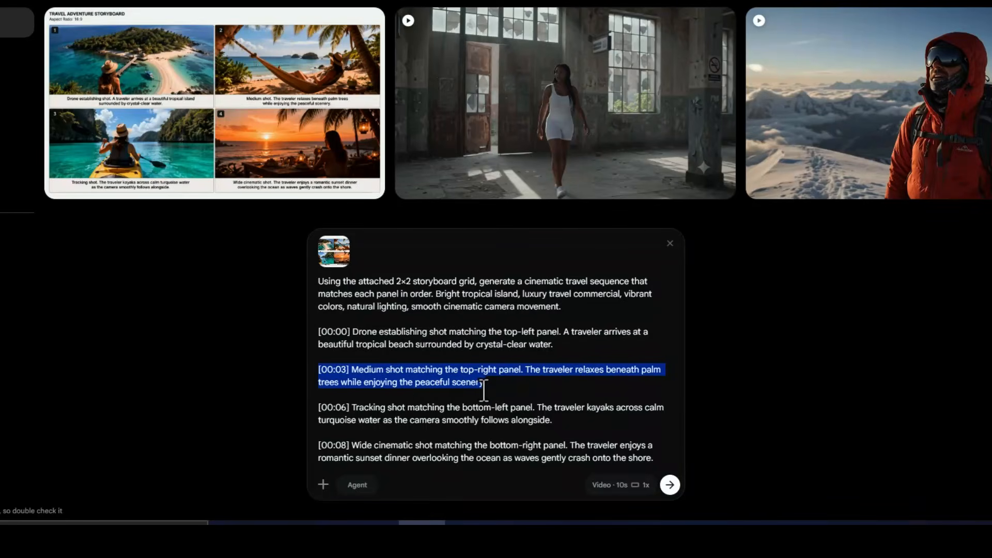
pyautogui.click(522, 388)
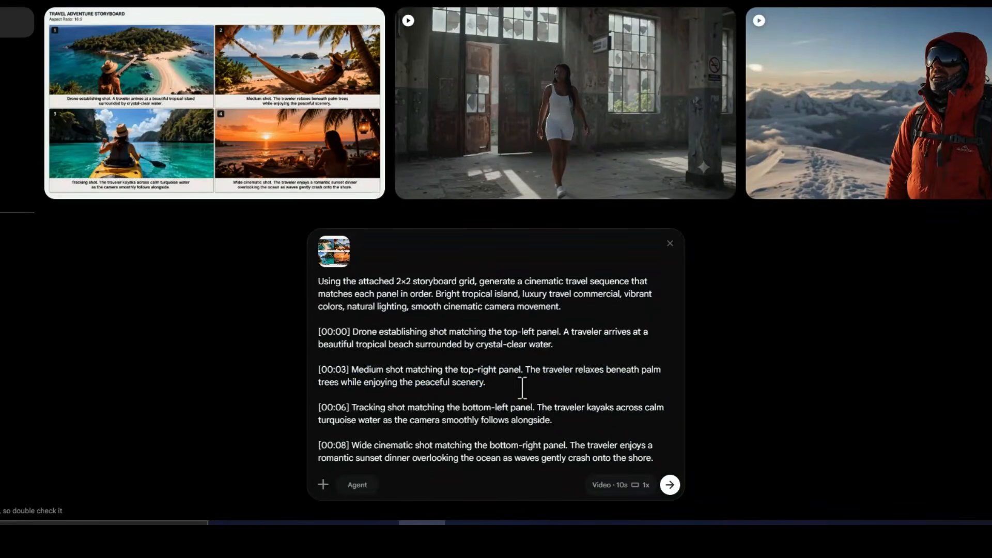
pyautogui.moveTo(560, 422); pyautogui.dragTo(312, 403)
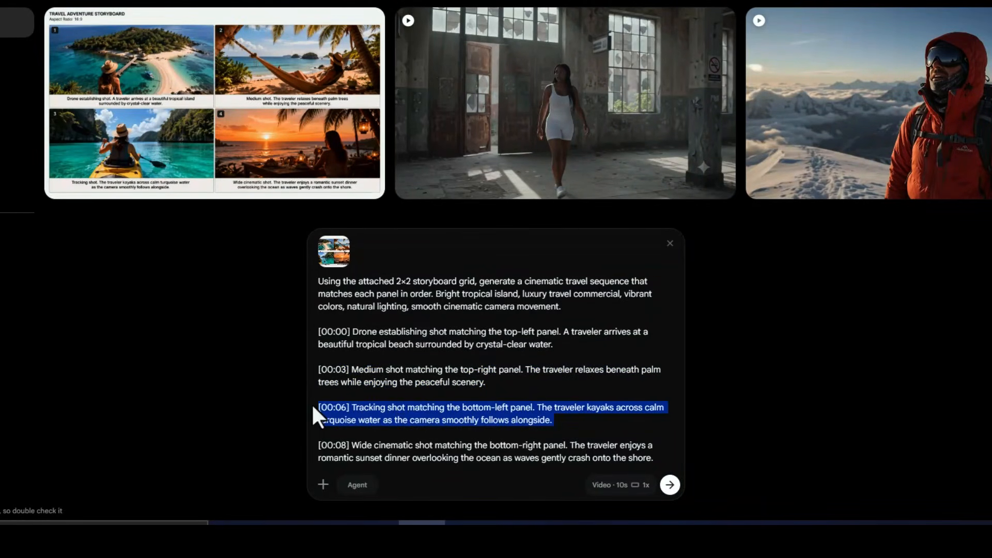
pyautogui.click(427, 411)
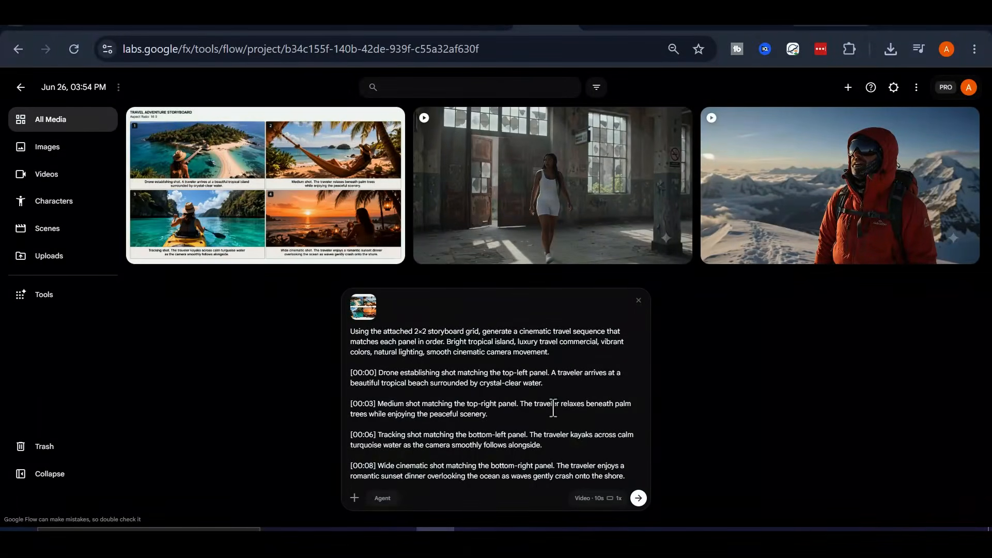
# Generate the tropical island travel video from the storyboard prompt and play it back
pyautogui.click(638, 499)
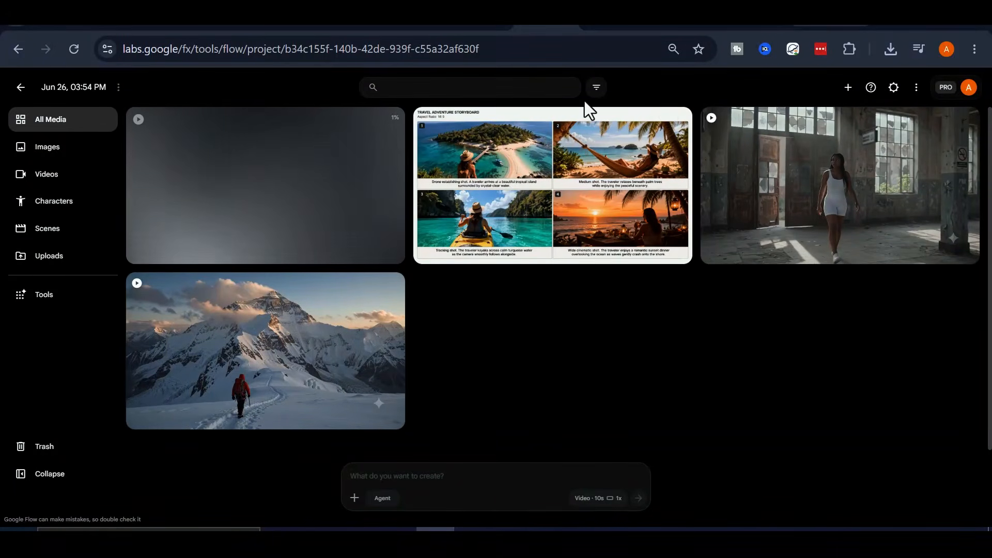
pyautogui.click(252, 192)
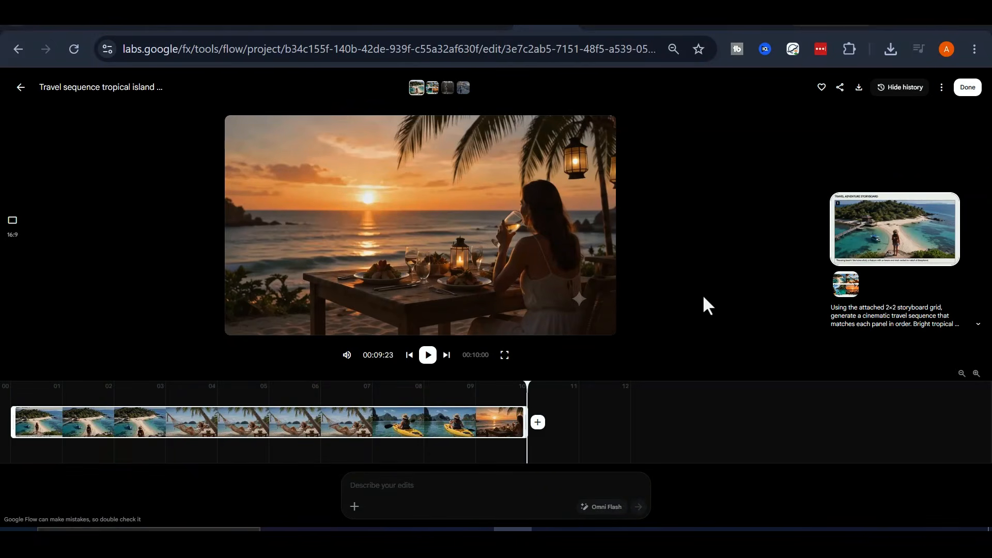
pyautogui.click(427, 355)
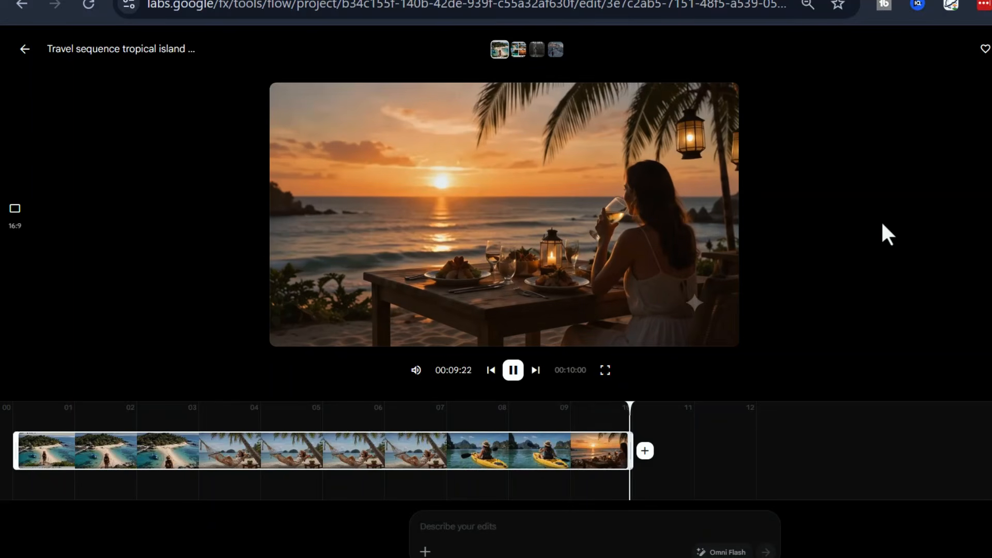
pyautogui.click(514, 370)
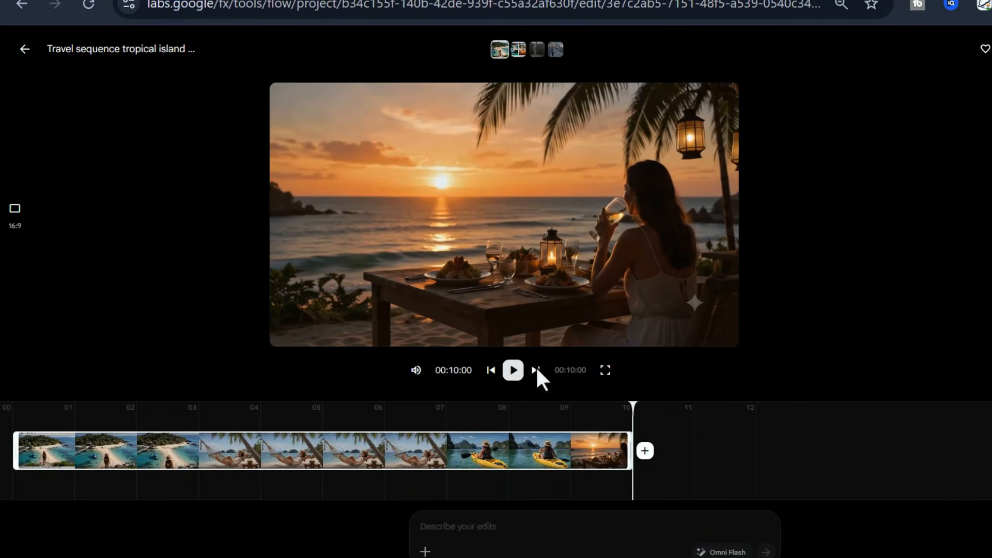
pyautogui.click(516, 370)
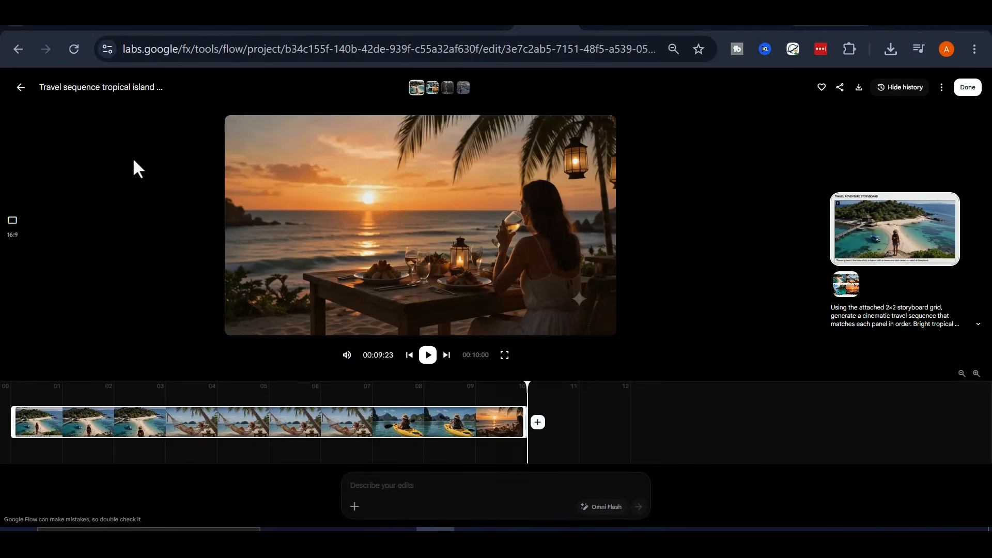
# Return to the project media, reuse the tropical island video's prompt and copy its full text
pyautogui.click(23, 89)
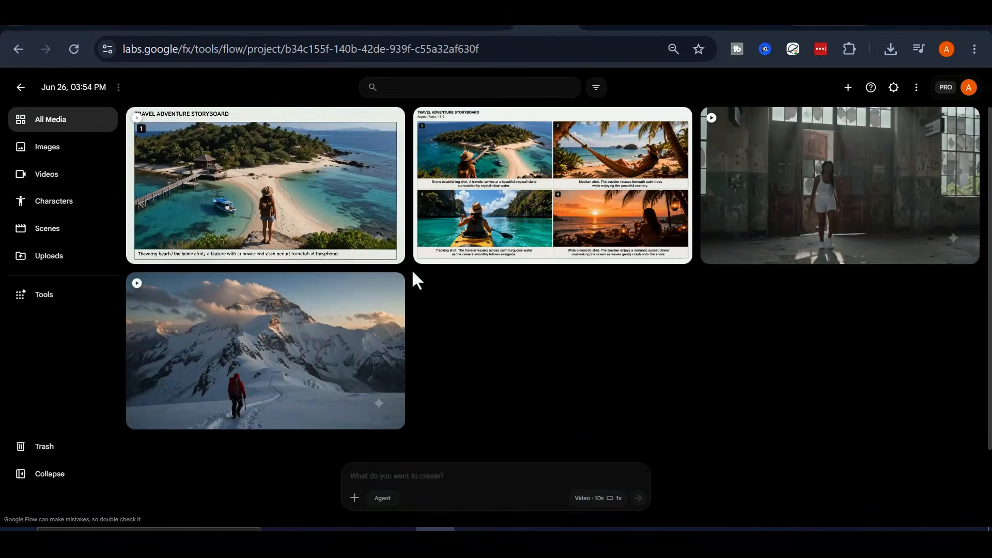
pyautogui.moveTo(372, 221)
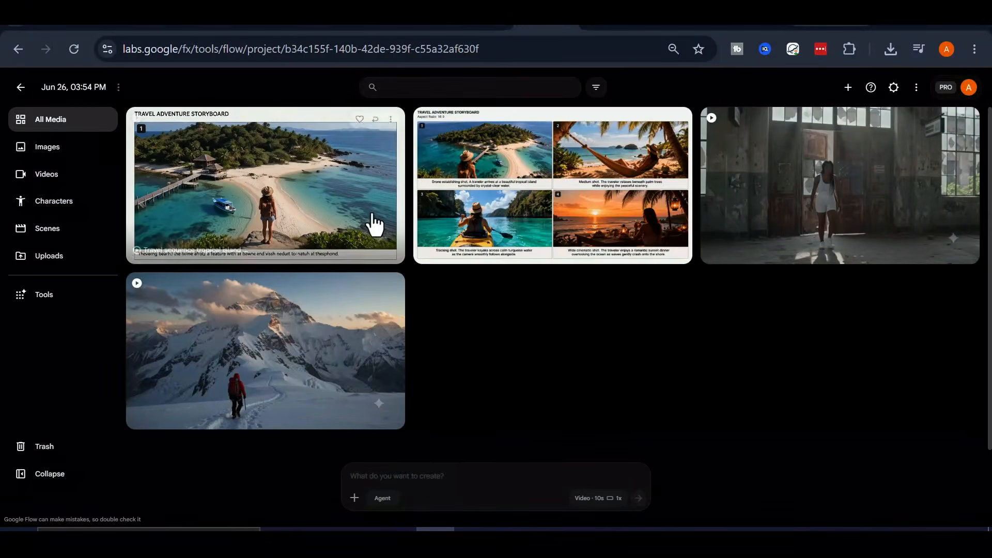
pyautogui.click(376, 122)
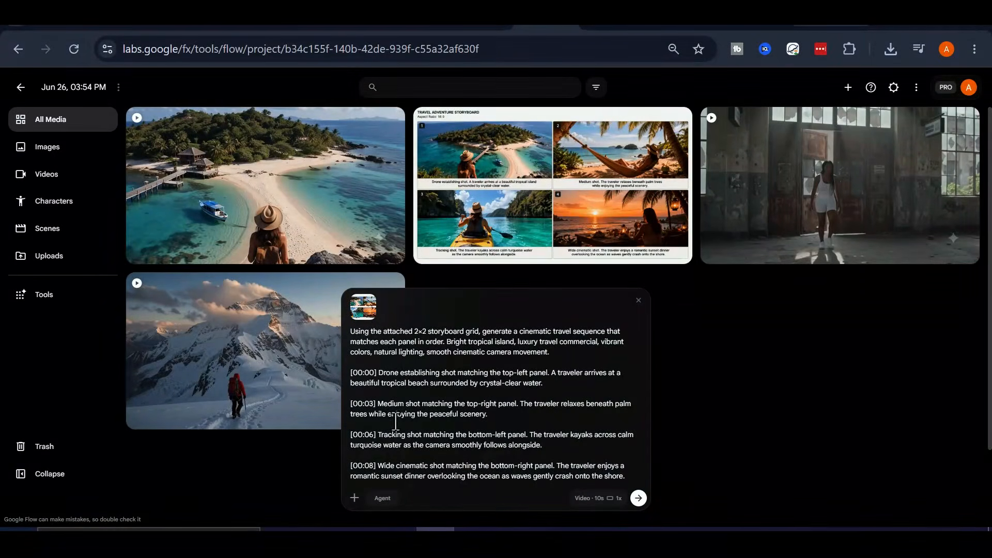
pyautogui.hotkey('ctrl', 'a')
pyautogui.hotkey('ctrl', 'c')
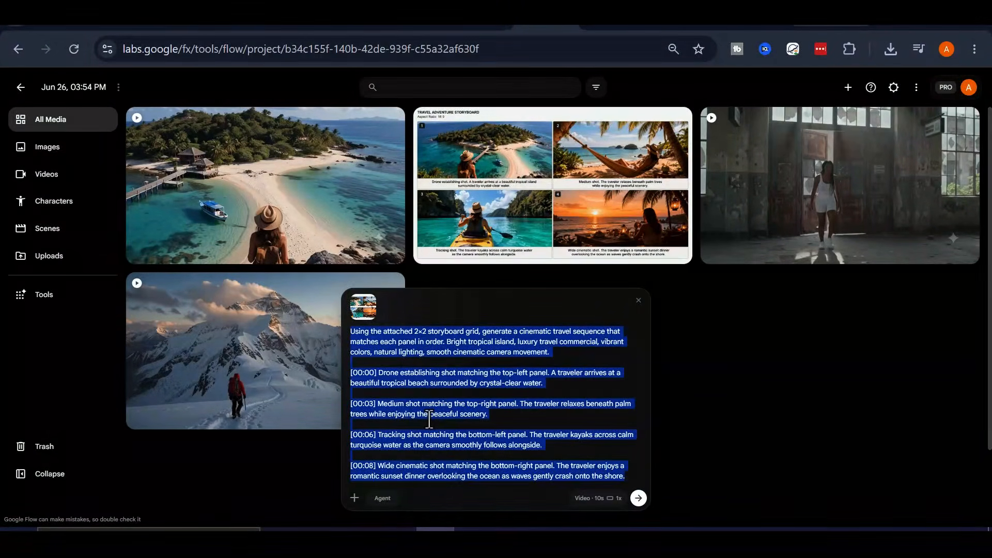
# Clear the reused prompt text and remove the attached storyboard image
pyautogui.press('BackSpace')
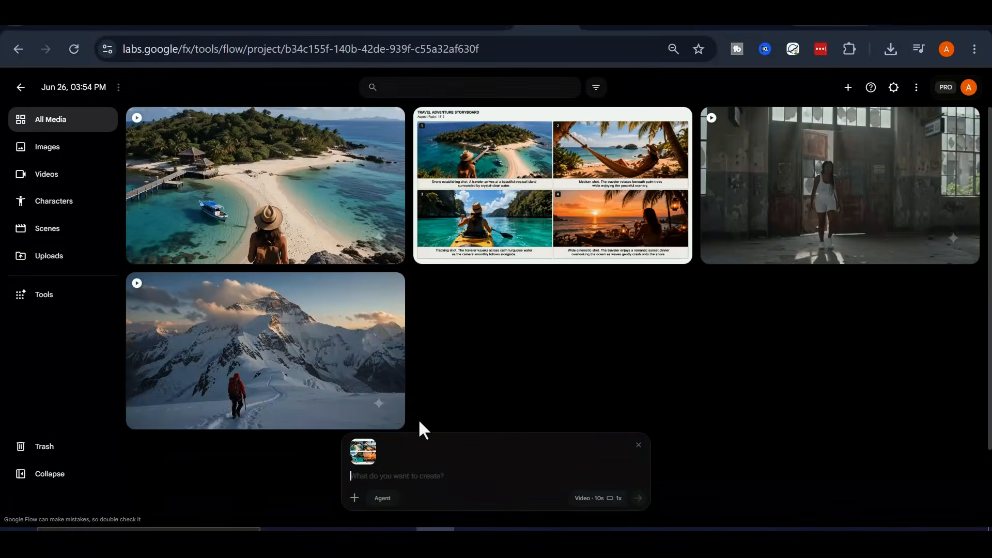
pyautogui.moveTo(368, 454)
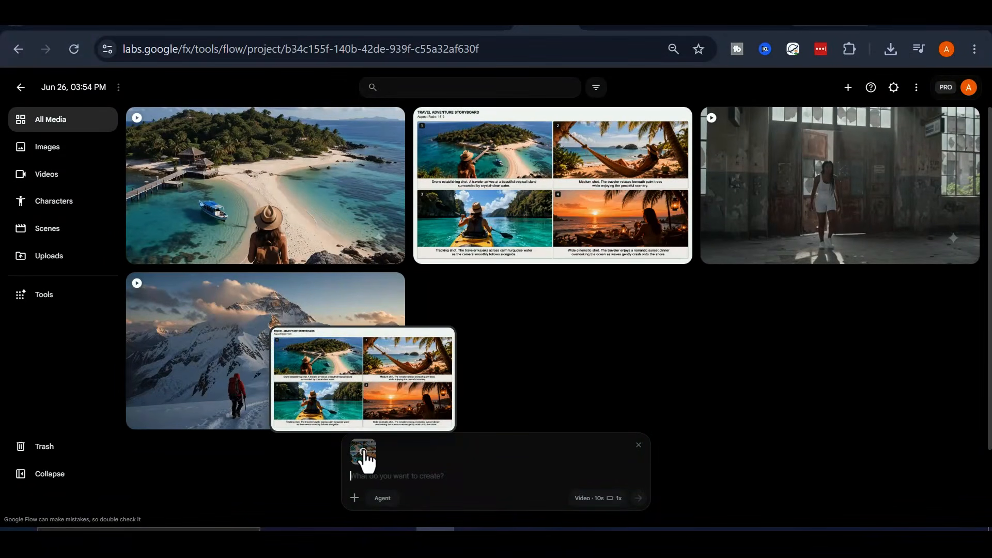
pyautogui.click(365, 454)
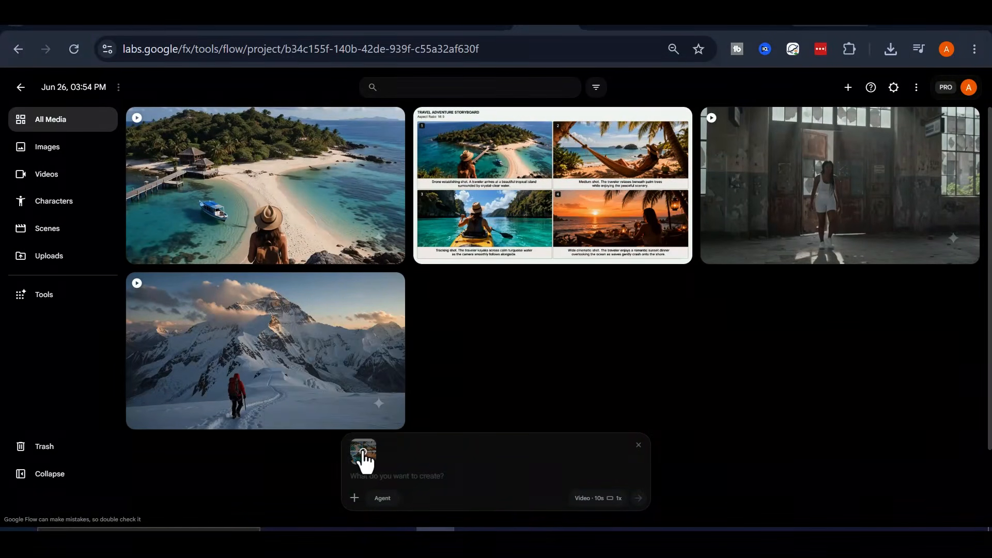
# View the project assets available for the prompt and check the video generation settings
pyautogui.click(355, 499)
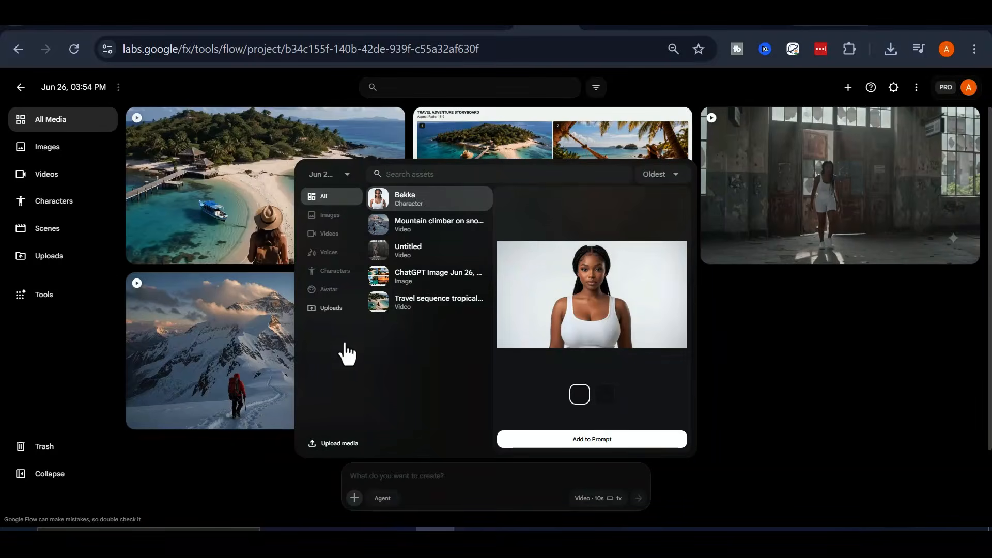
pyautogui.click(778, 363)
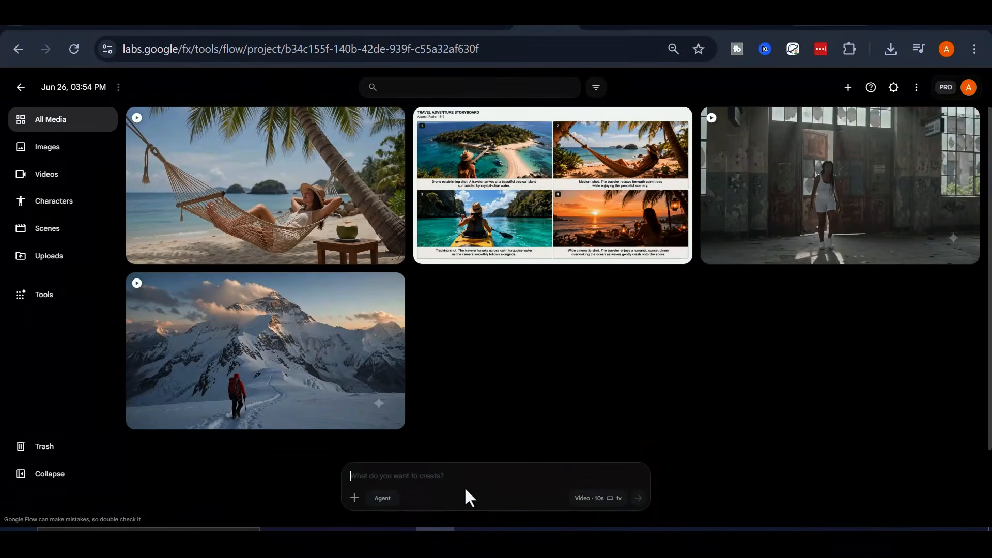
pyautogui.click(608, 501)
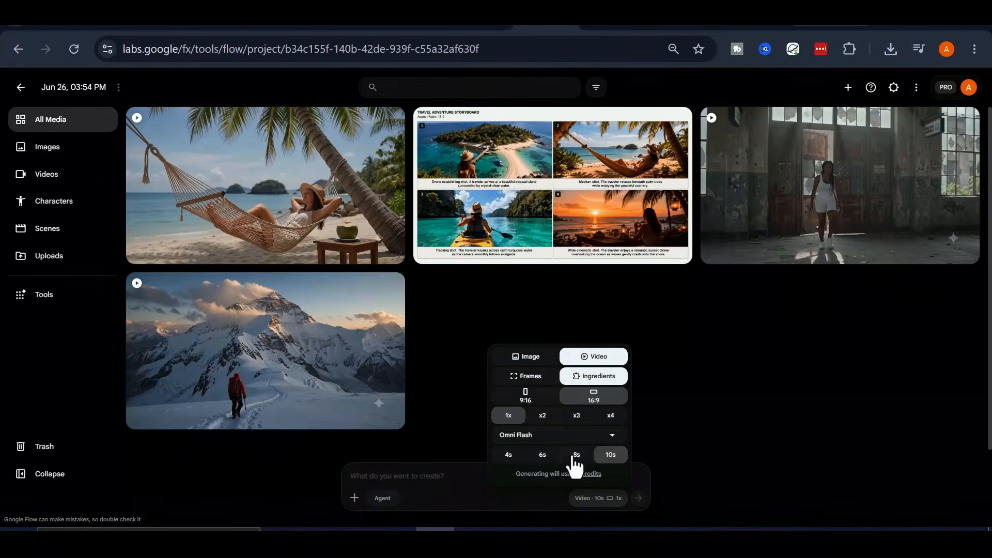
pyautogui.click(434, 473)
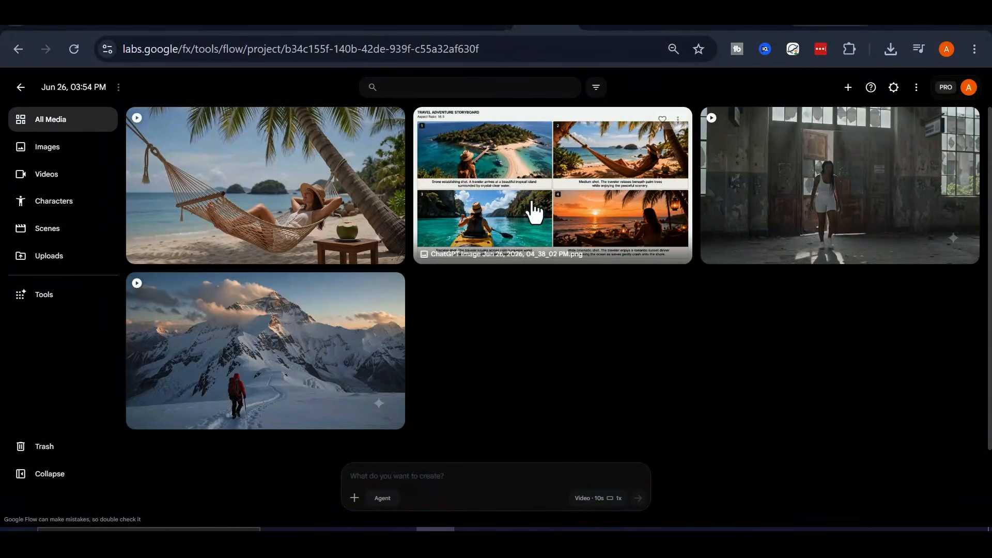
# Attach the travel storyboard image to the empty prompt and paste the copied four-shot text
pyautogui.moveTo(532, 210); pyautogui.dragTo(413, 478)
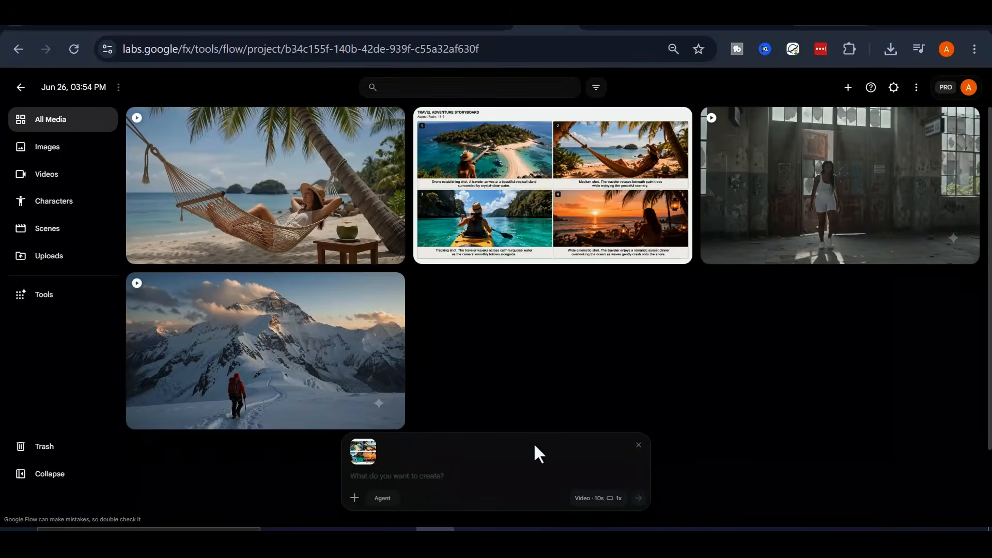
pyautogui.rightClick(408, 479)
pyautogui.click(458, 296)
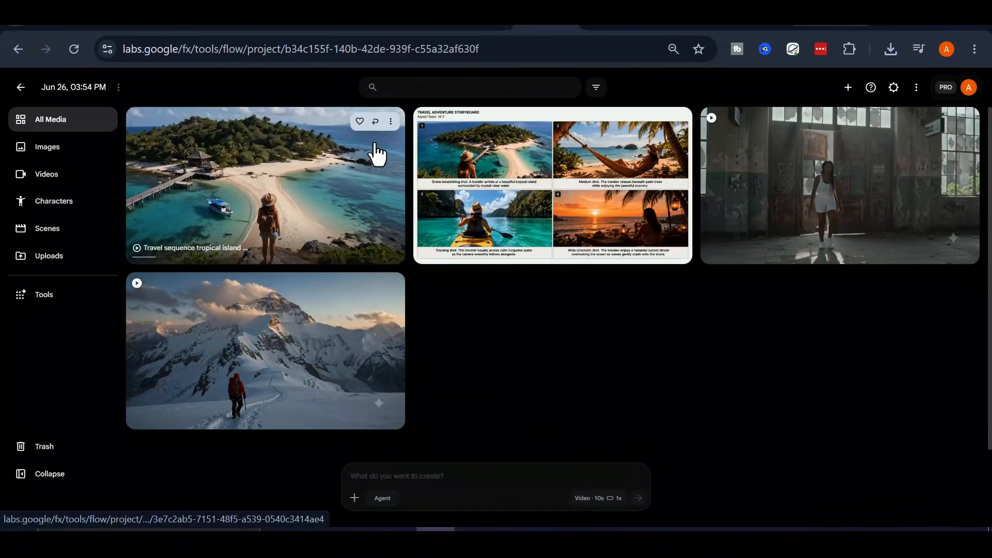
# Reload the tropical island video's prompt and empty it of its text and storyboard image
pyautogui.click(375, 121)
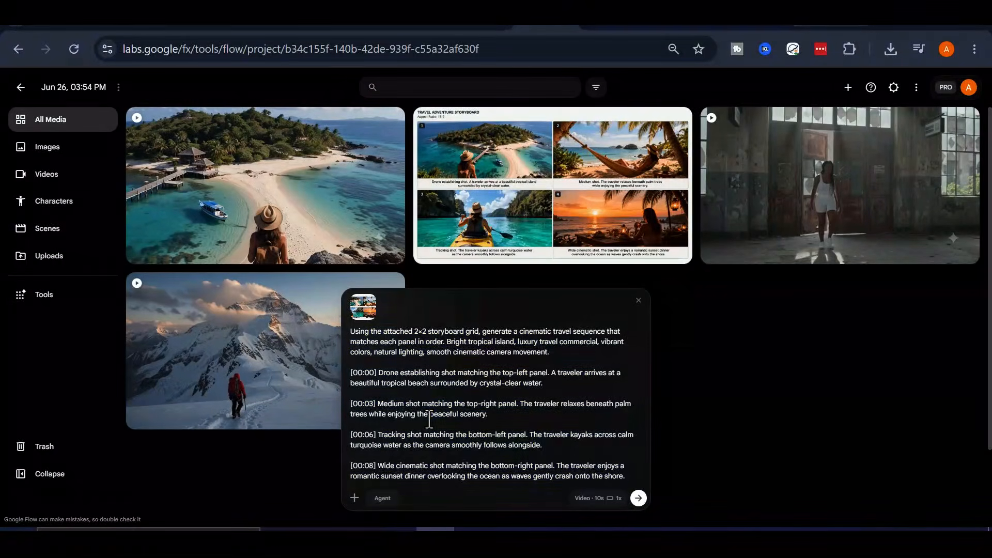
pyautogui.hotkey('ctrl', 'a')
pyautogui.press('BackSpace')
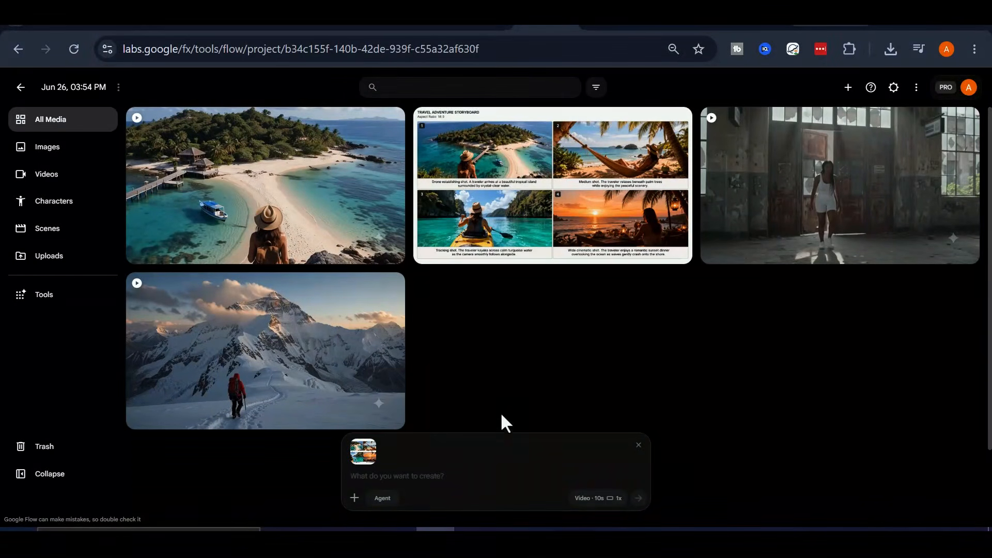
pyautogui.moveTo(368, 454)
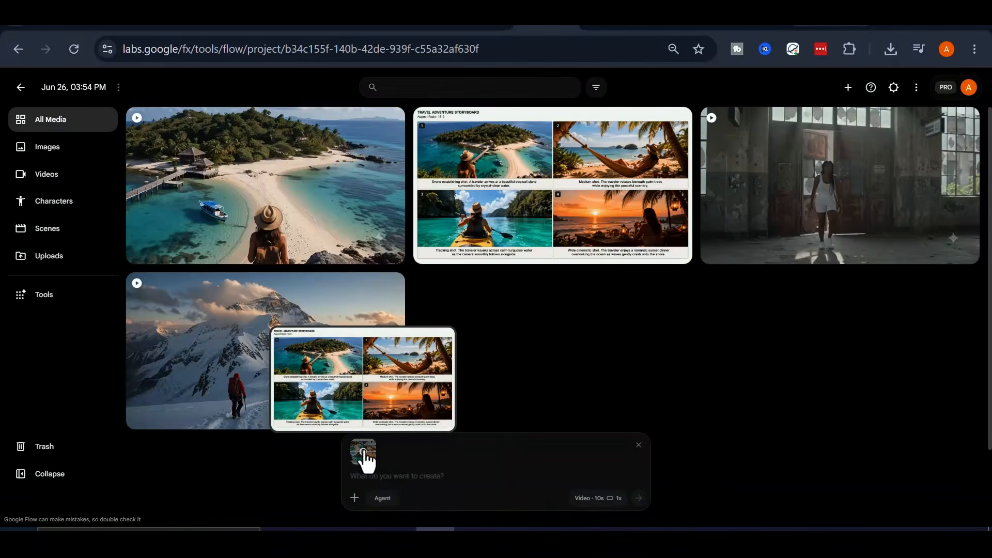
pyautogui.click(364, 455)
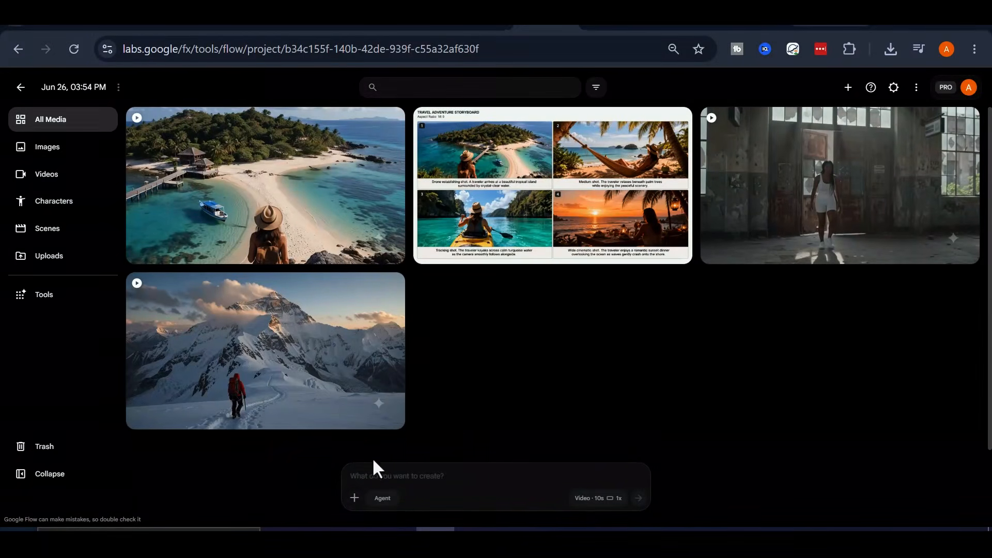
# Look through the assets that can be added to the prompt again and review the video format, model and duration options
pyautogui.click(355, 498)
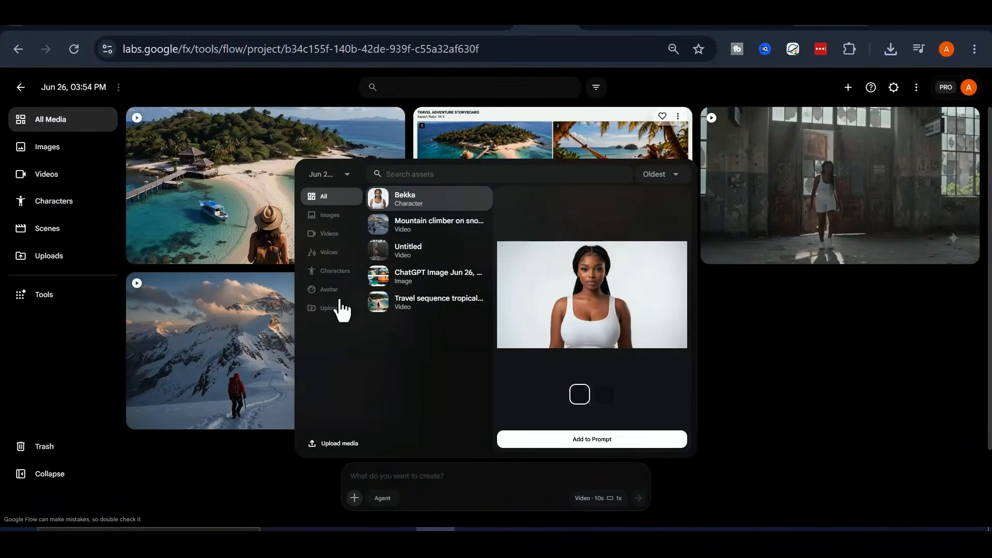
pyautogui.click(781, 376)
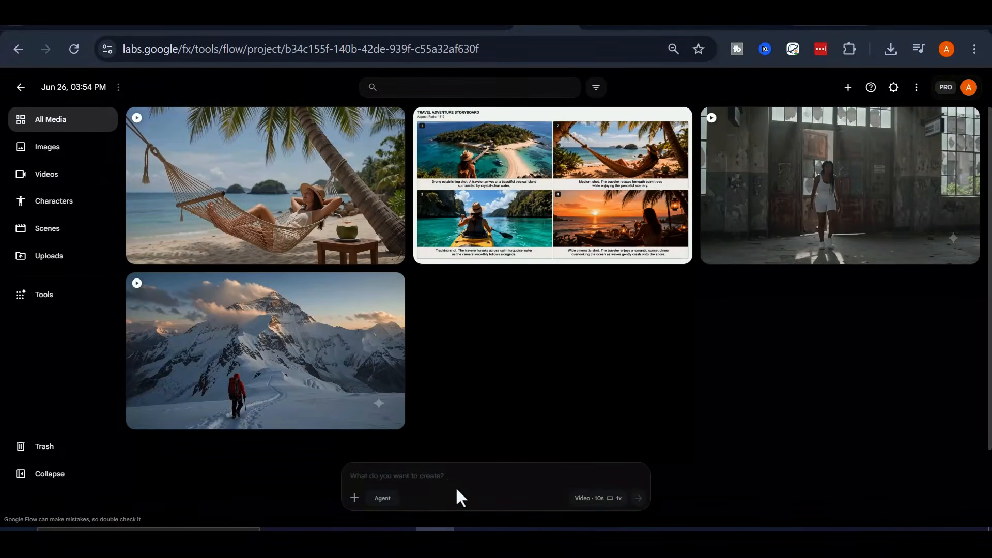
pyautogui.click(610, 499)
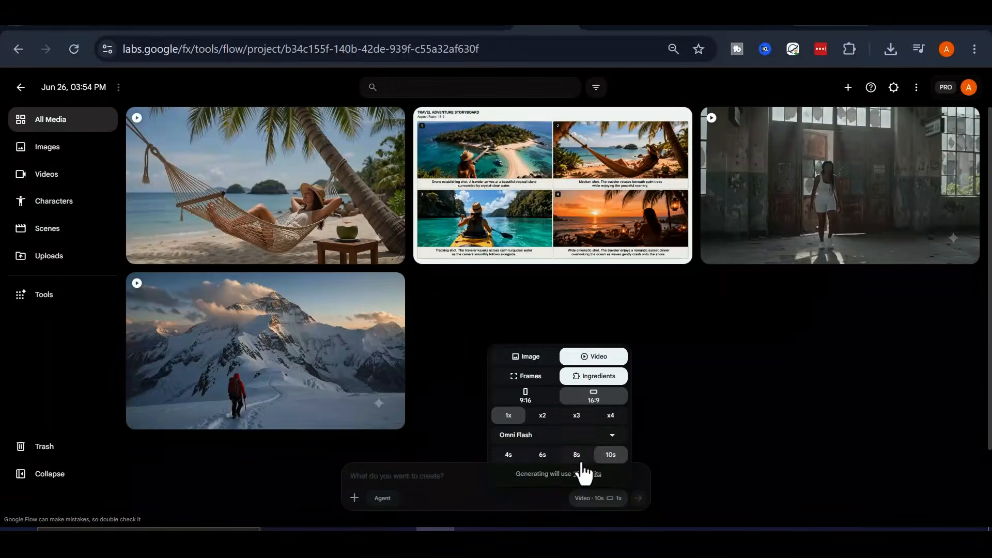
pyautogui.click(434, 476)
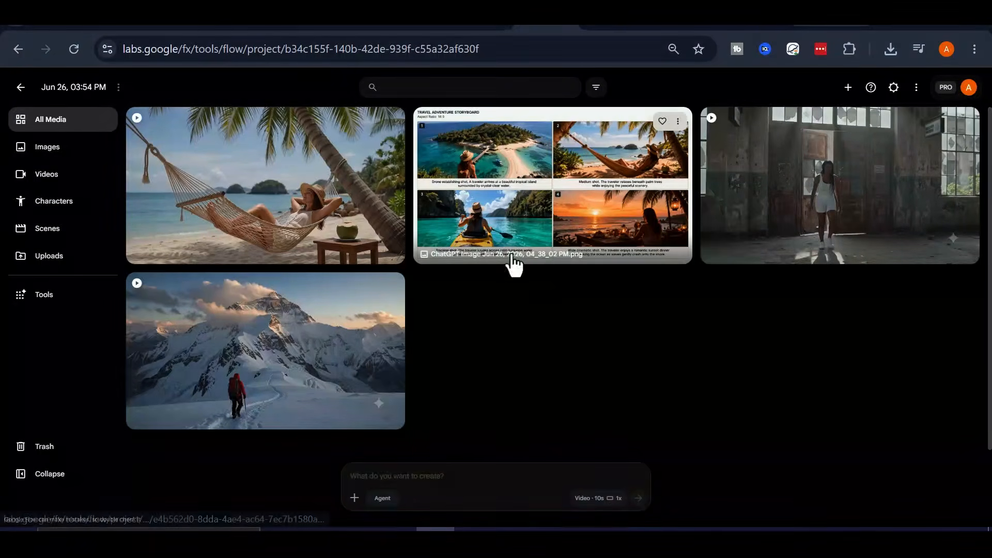
# Attach the travel adventure storyboard image to the prompt and begin pasting the copied prompt text
pyautogui.moveTo(510, 261); pyautogui.dragTo(449, 467)
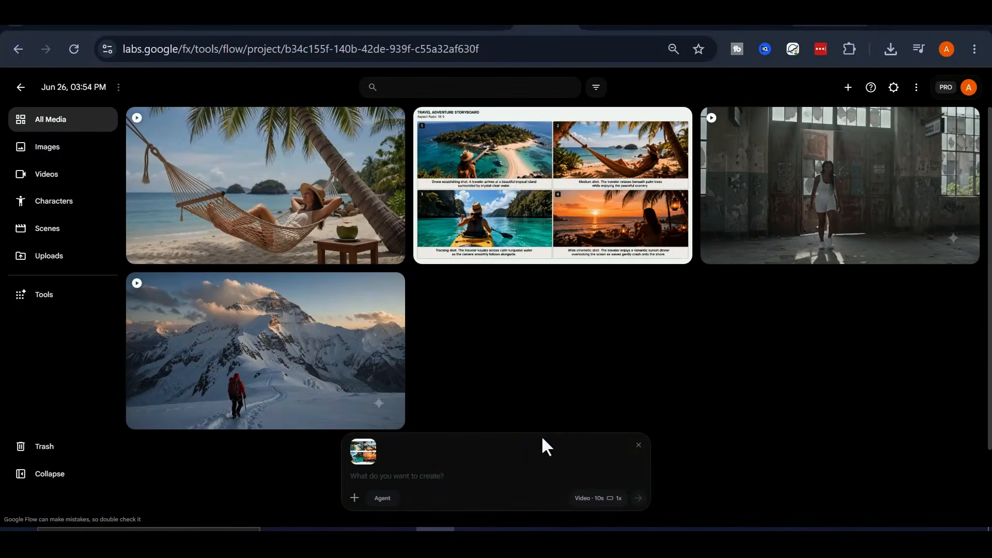
pyautogui.rightClick(407, 479)
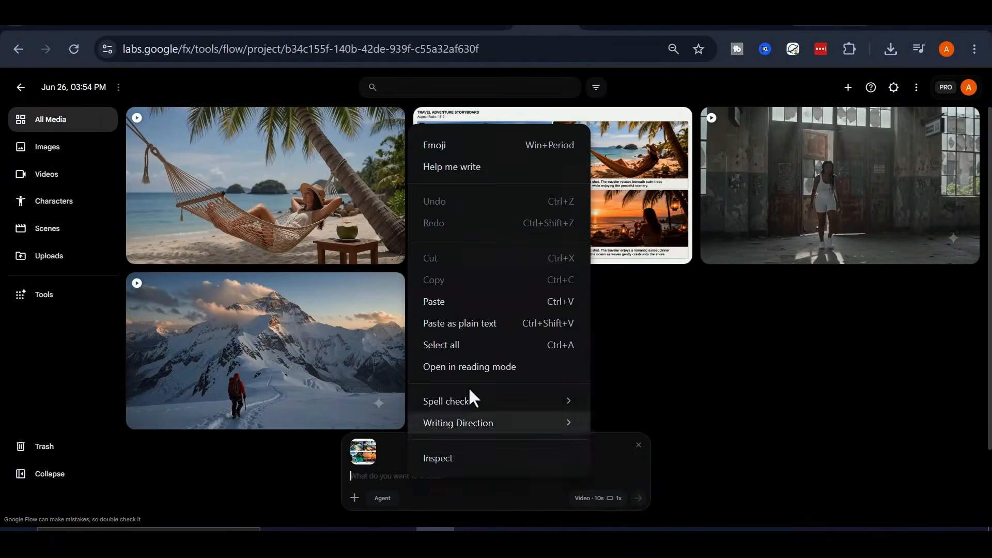